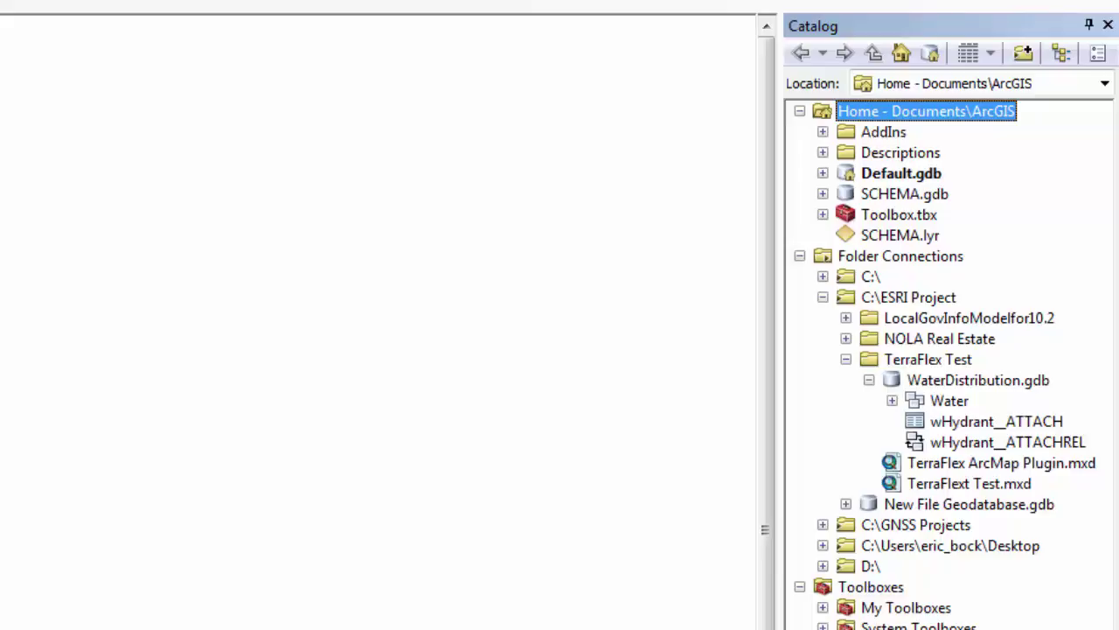
Expand the Water dataset in WaterDistribution.gdb to show its feature classes and open the TerraFlex ArcMap Plugin.mxd map document
{"action": "left_click", "coordinate": [892, 400]}
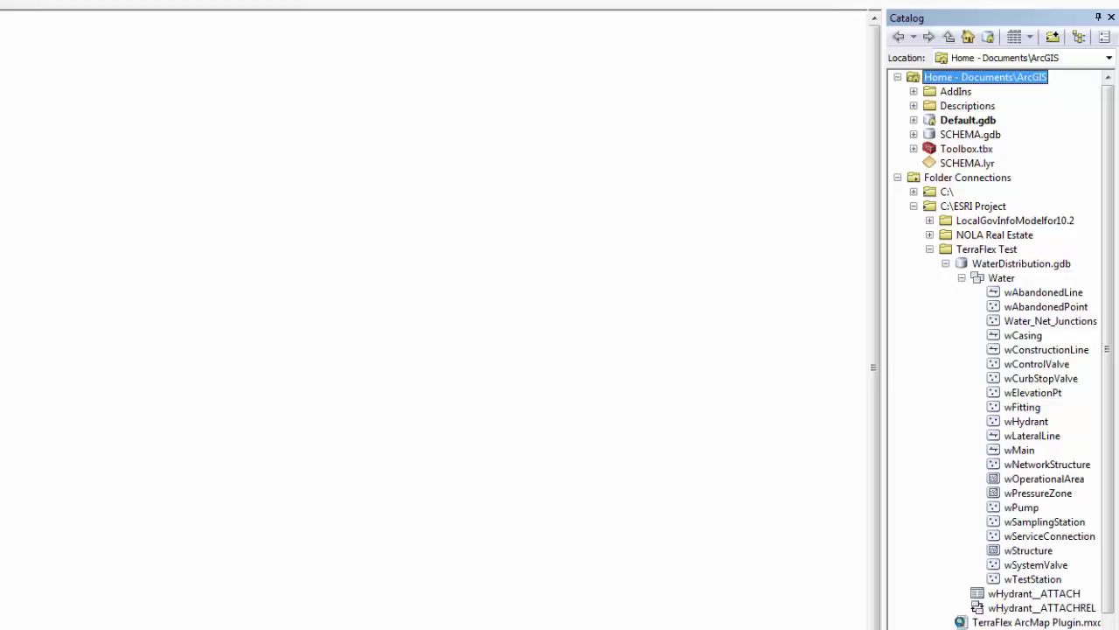
{"action": "left_click", "coordinate": [1026, 422]}
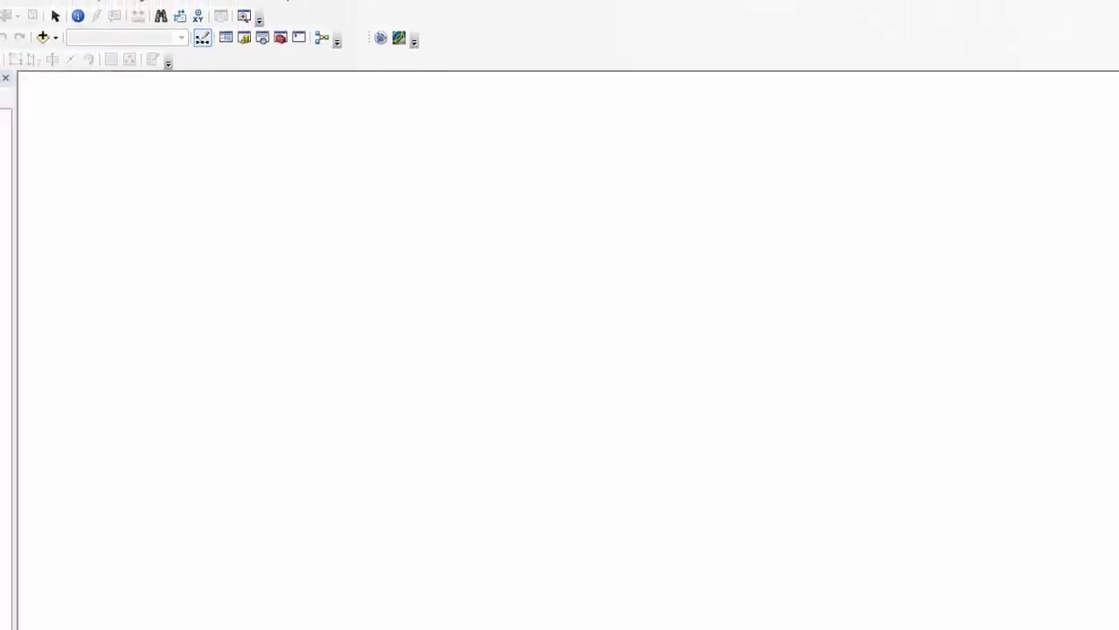
{"action": "left_click", "coordinate": [7, 26]}
{"action": "left_click", "coordinate": [48, 65]}
{"action": "left_click", "coordinate": [725, 351]}
{"action": "left_click", "coordinate": [978, 533]}
{"action": "key", "text": "Return"}
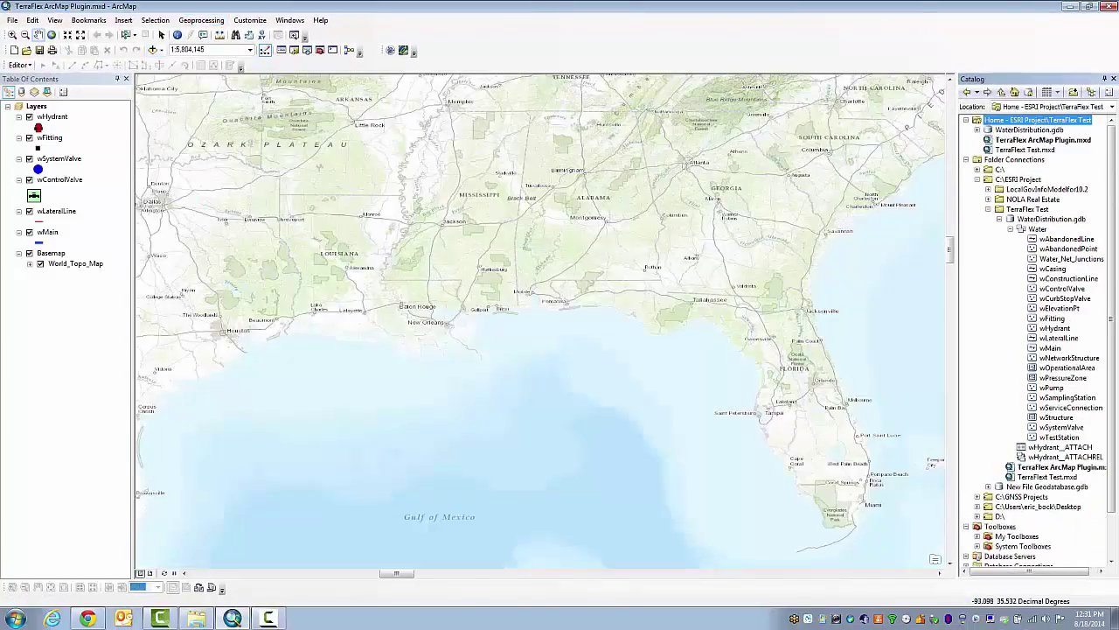
Zoom the map to the NOLA bookmark and save the map document
{"action": "left_click", "coordinate": [88, 19]}
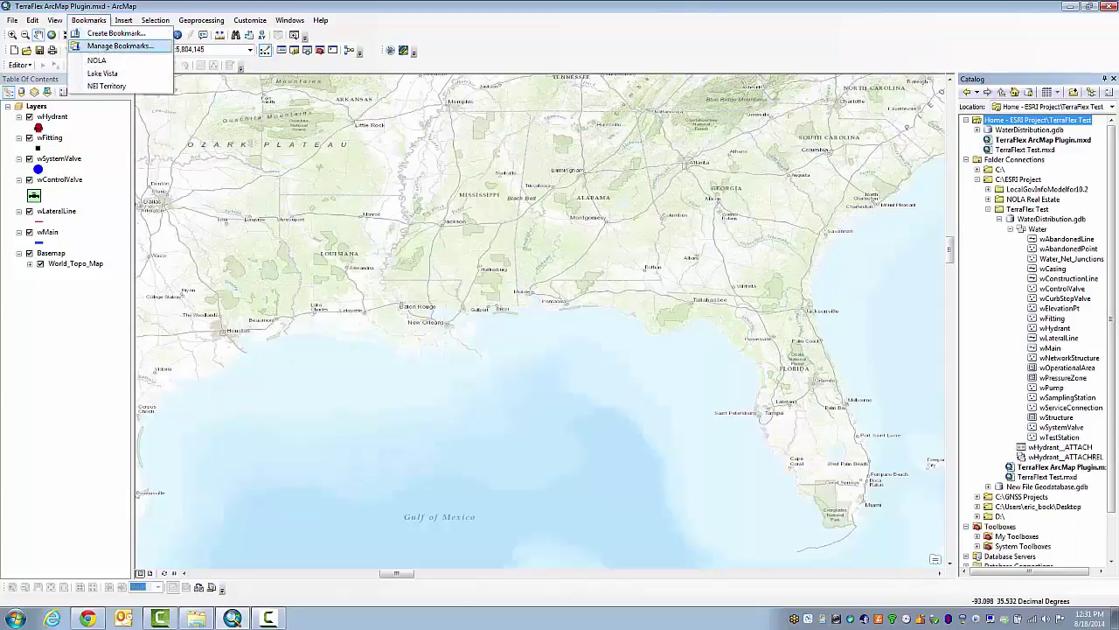
{"action": "left_click", "coordinate": [98, 60]}
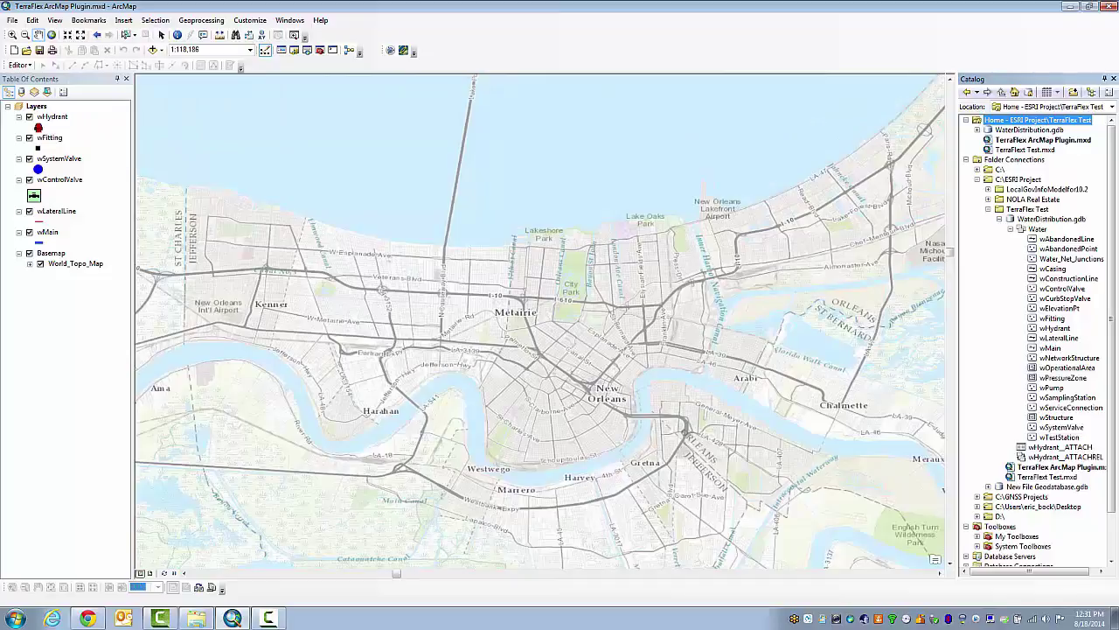
{"action": "left_click", "coordinate": [40, 49]}
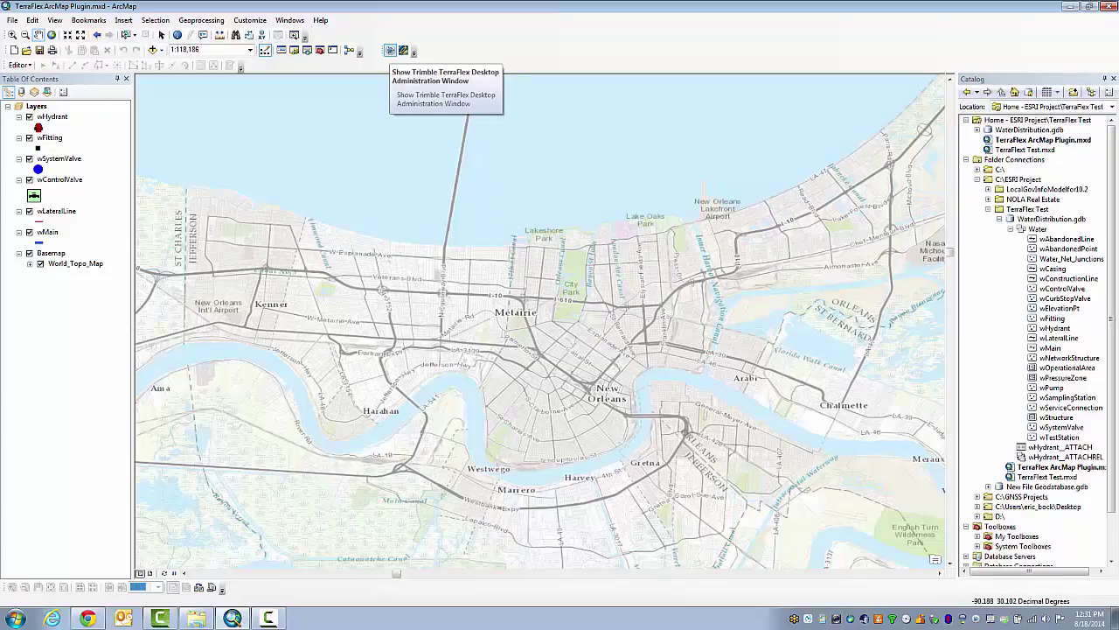
Create a TerraFlex project named TerraFlex ArcMap Plugin from all available WaterDistribution.gdb layers, wHydrant through wMain
{"action": "left_click", "coordinate": [390, 50]}
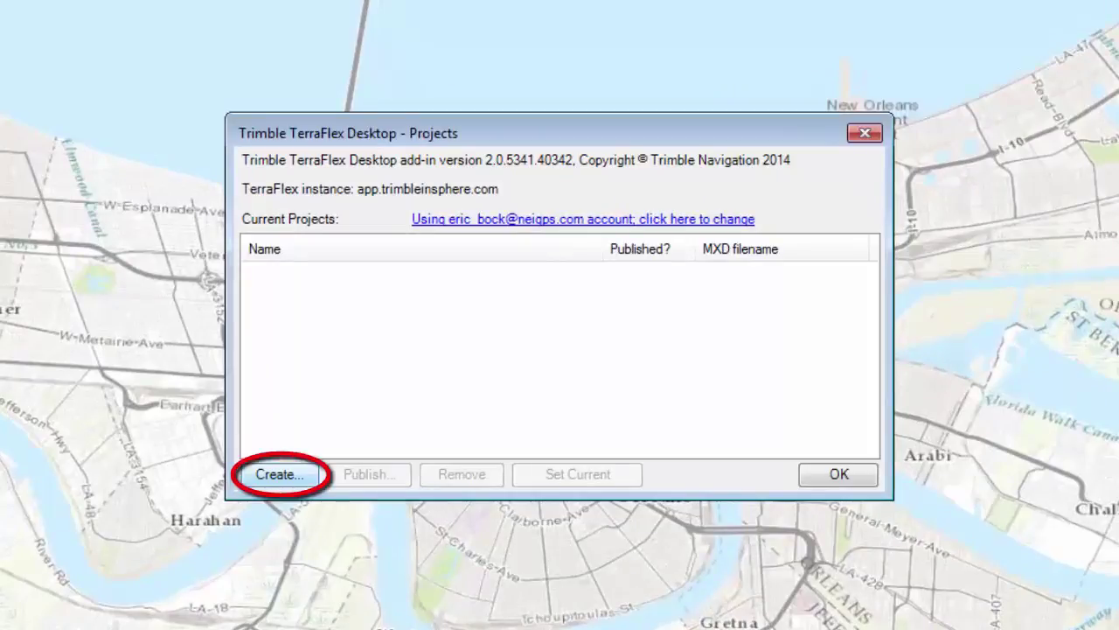
{"action": "left_click", "coordinate": [280, 474]}
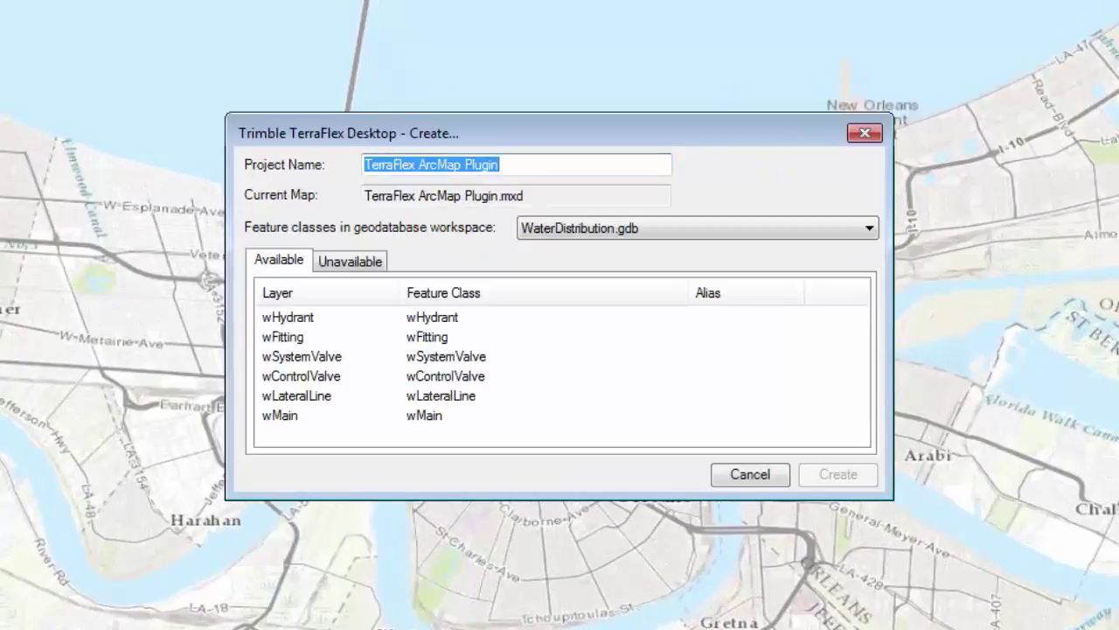
{"action": "left_click", "coordinate": [289, 318]}
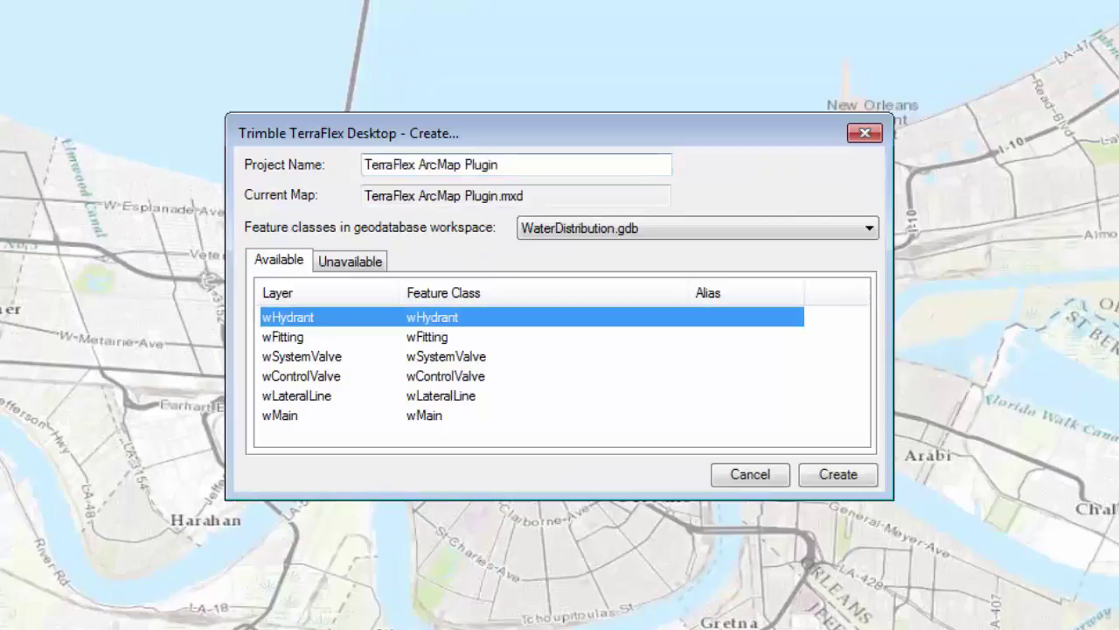
{"action": "left_click", "coordinate": [280, 415], "text": "shift"}
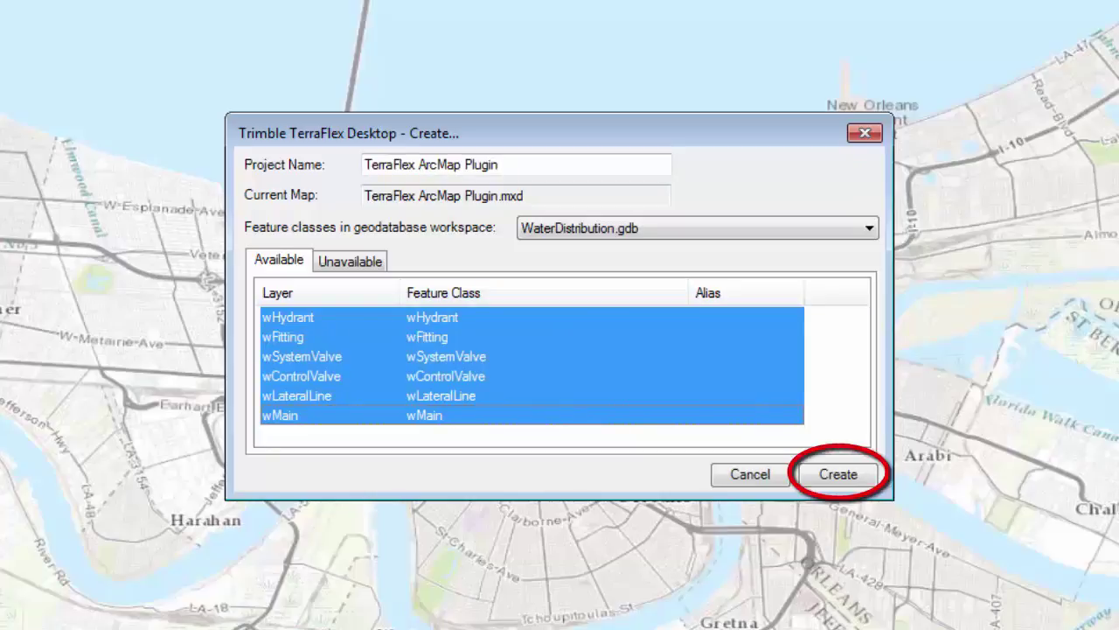
{"action": "left_click", "coordinate": [839, 474]}
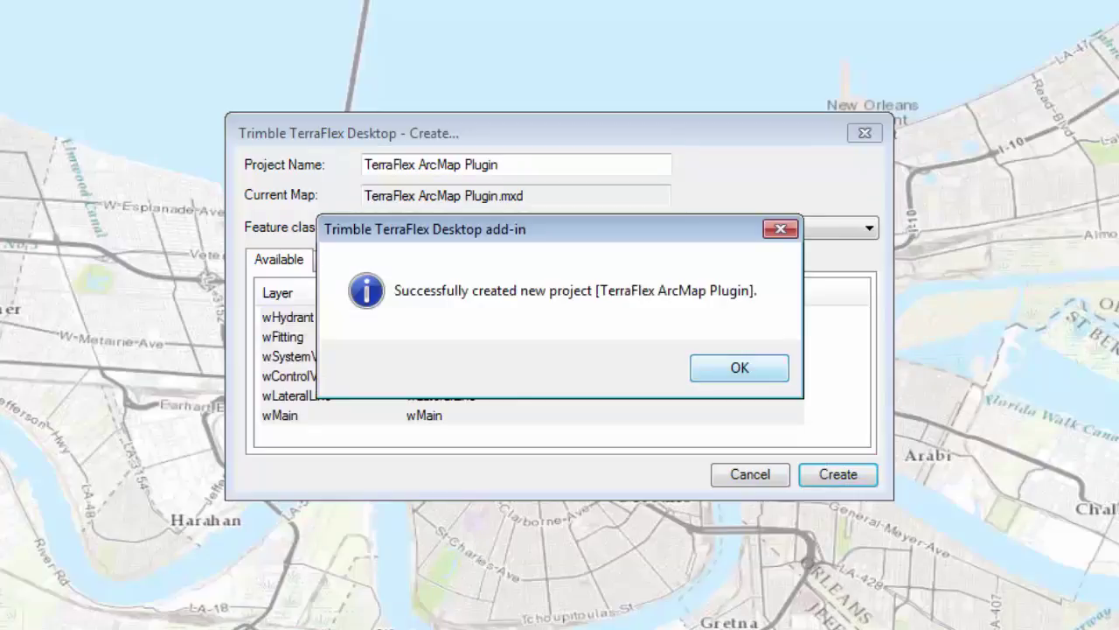
{"action": "key", "text": "Return"}
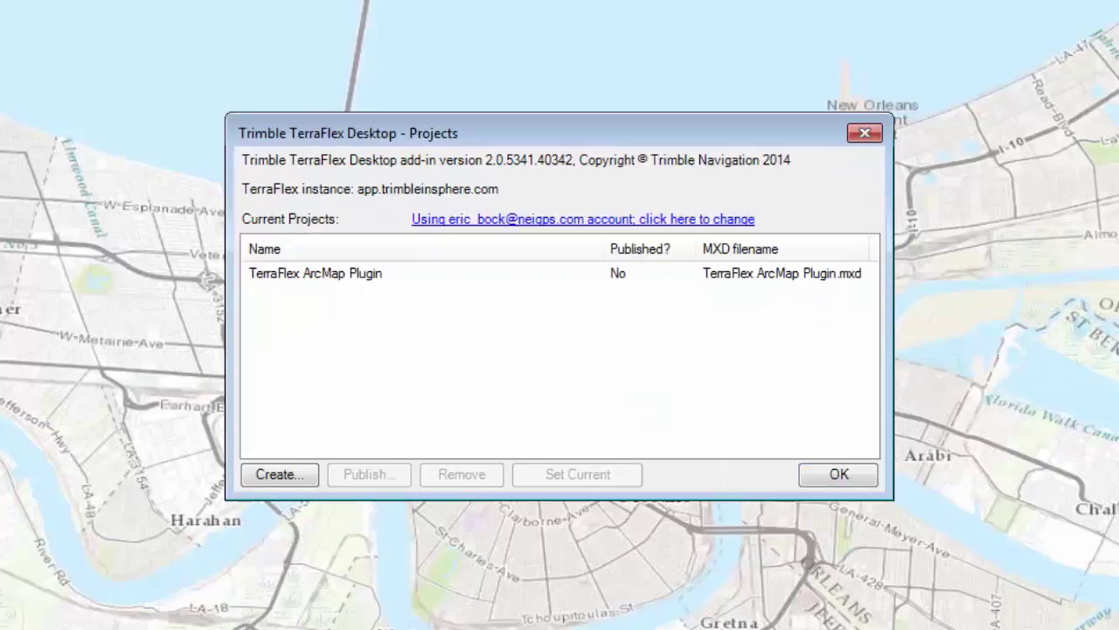
Publish the TerraFlex ArcMap Plugin project with two other users associated to it besides the current user
{"action": "left_click", "coordinate": [315, 274]}
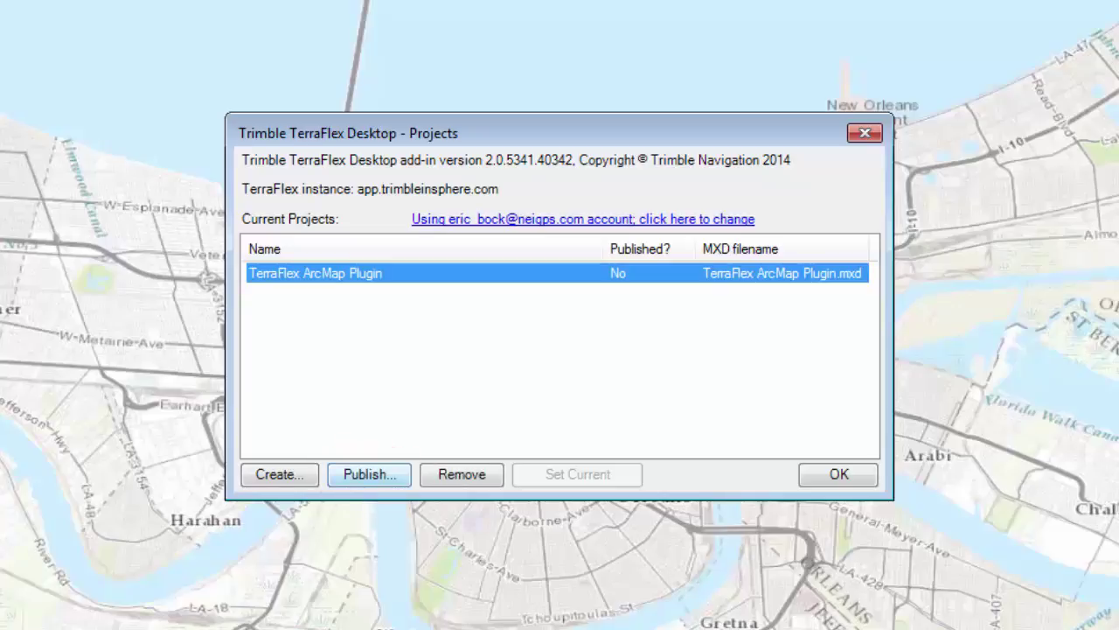
{"action": "left_click", "coordinate": [369, 474]}
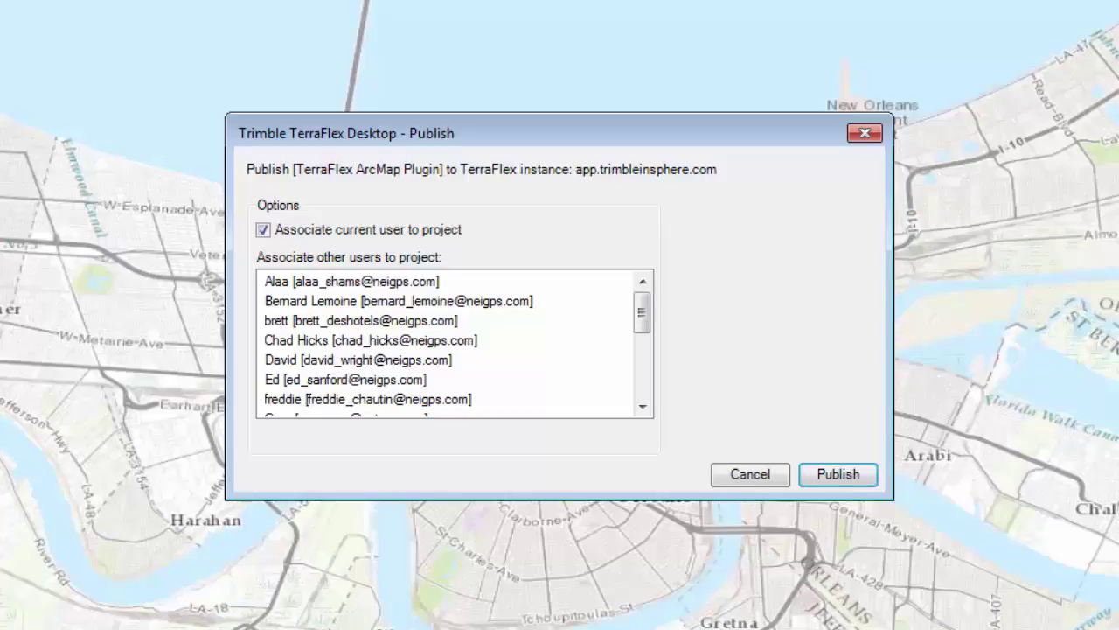
{"action": "left_click", "coordinate": [371, 340]}
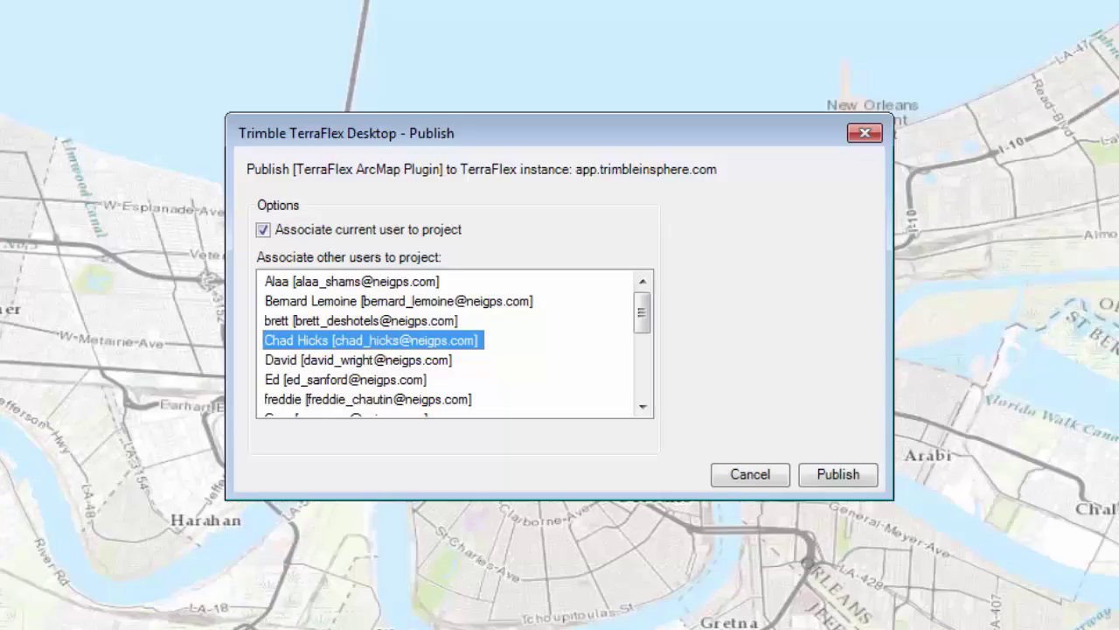
{"action": "left_click", "coordinate": [400, 301], "text": "ctrl"}
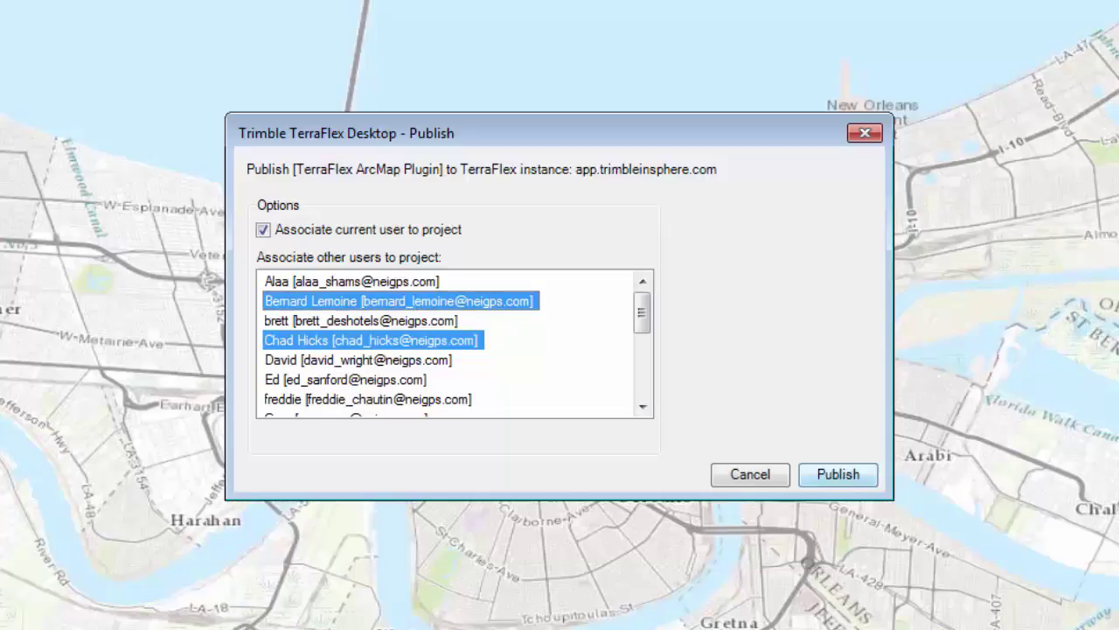
{"action": "left_click", "coordinate": [838, 474]}
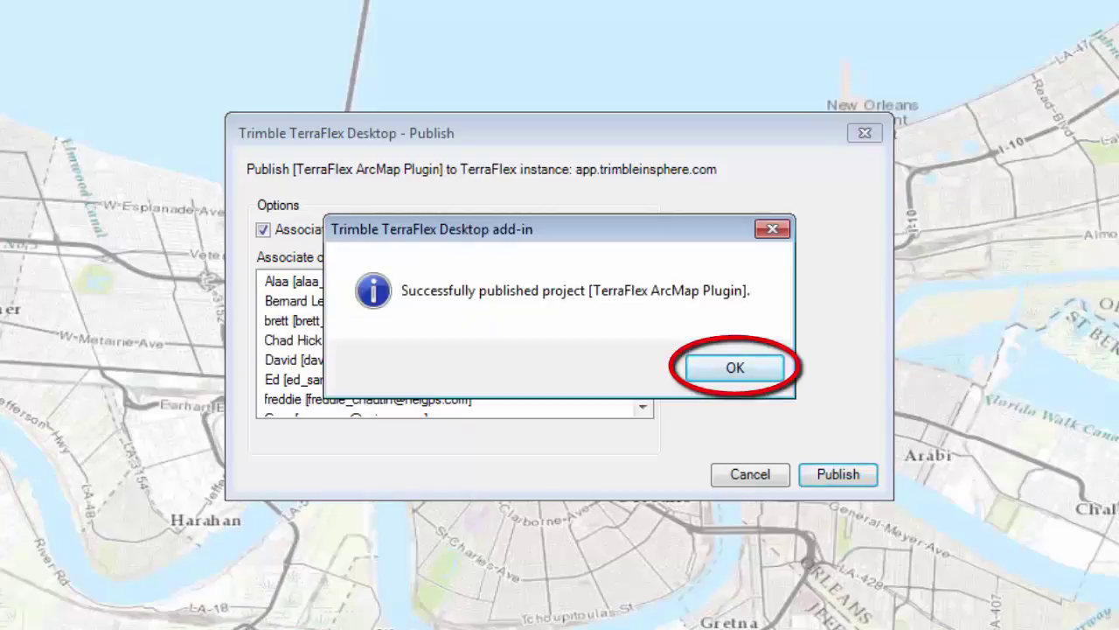
{"action": "key", "text": "Return"}
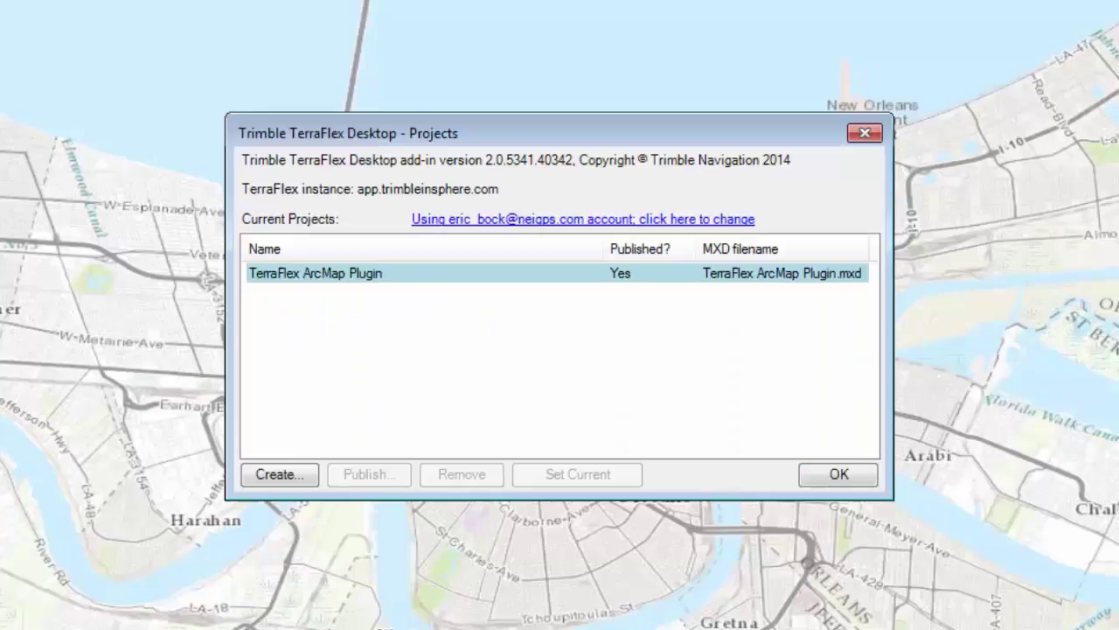
Set TerraFlex ArcMap Plugin as the current project and close the project administration window
{"action": "left_click", "coordinate": [316, 274]}
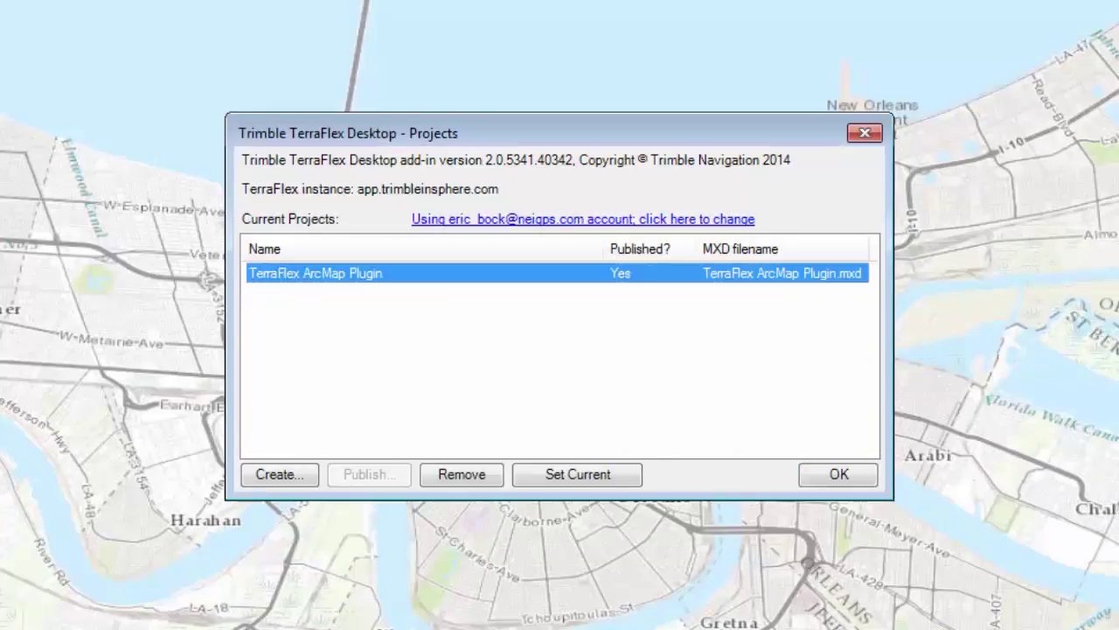
{"action": "left_click", "coordinate": [577, 474]}
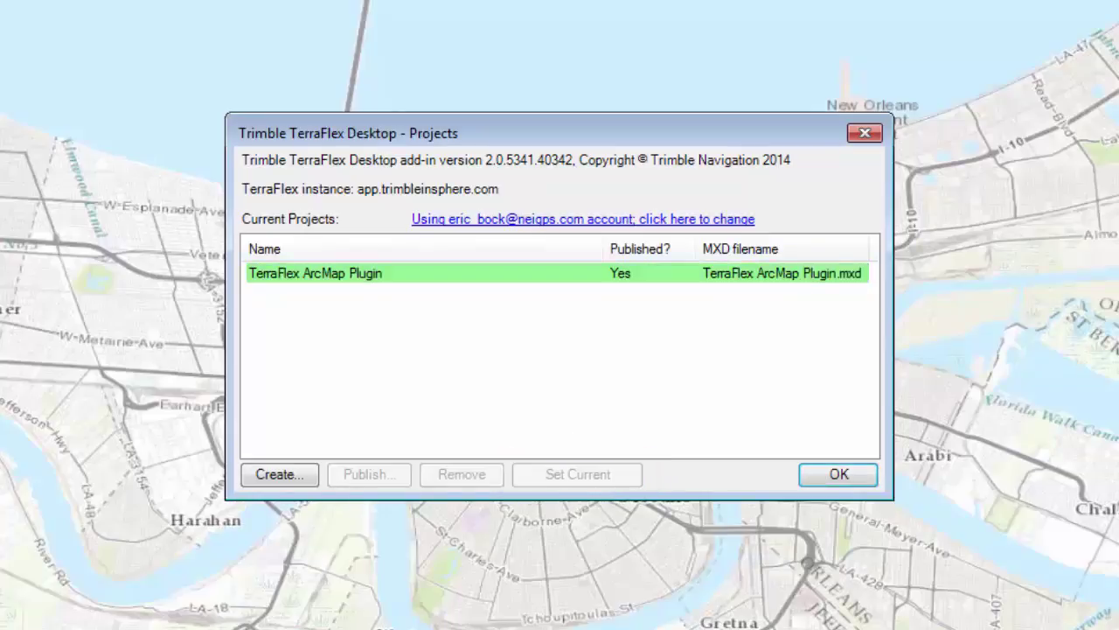
{"action": "left_click", "coordinate": [838, 474]}
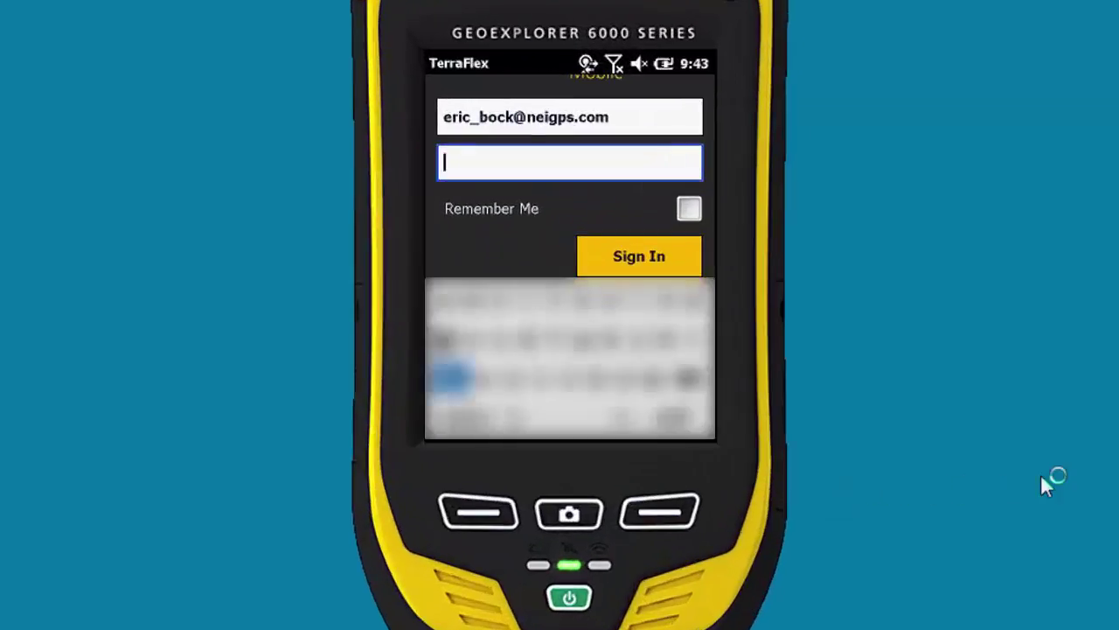
Switch to TerraFlex on the GeoExplorer handheld, sign in with the account password and sync the device
{"action": "type", "text": "********"}
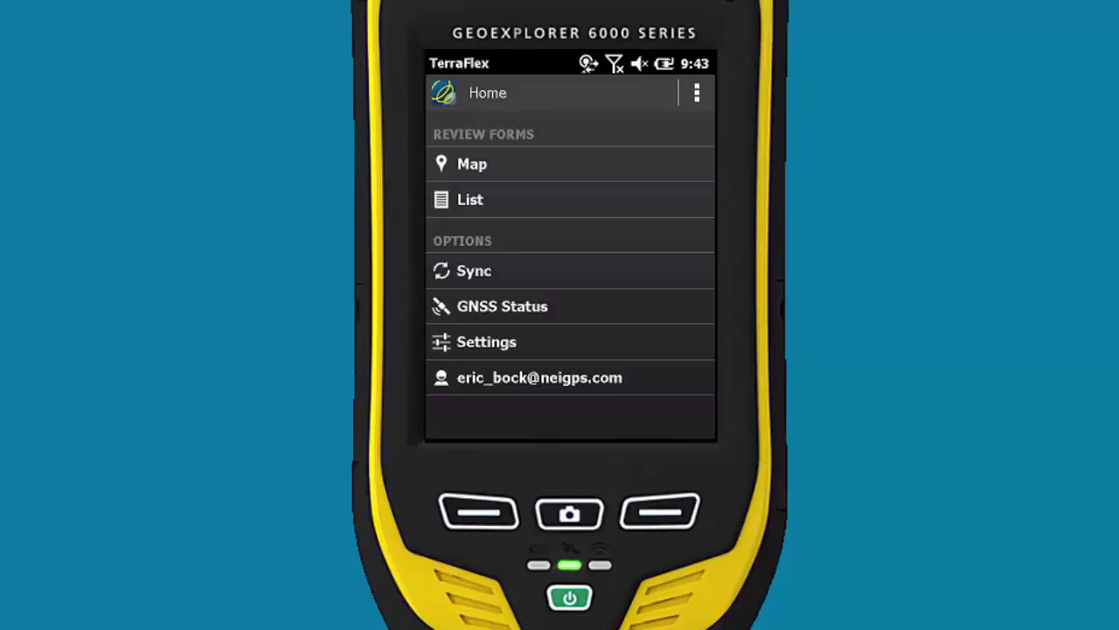
{"action": "left_click", "coordinate": [474, 271]}
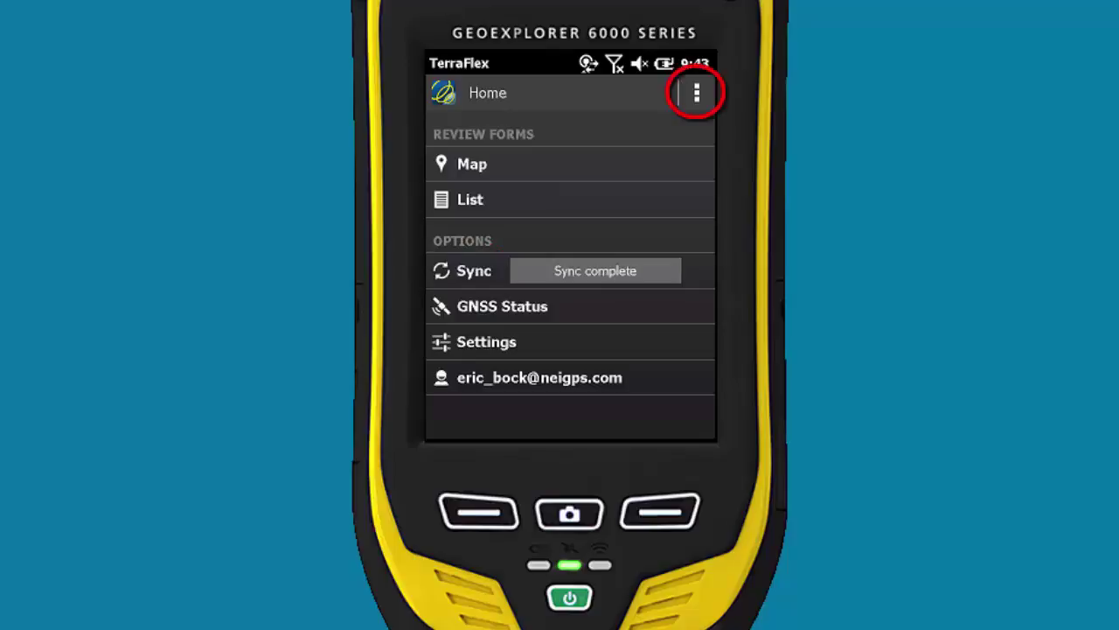
Select TerraFlex ArcMap Plugin as the active project on the handheld
{"action": "left_click", "coordinate": [697, 93]}
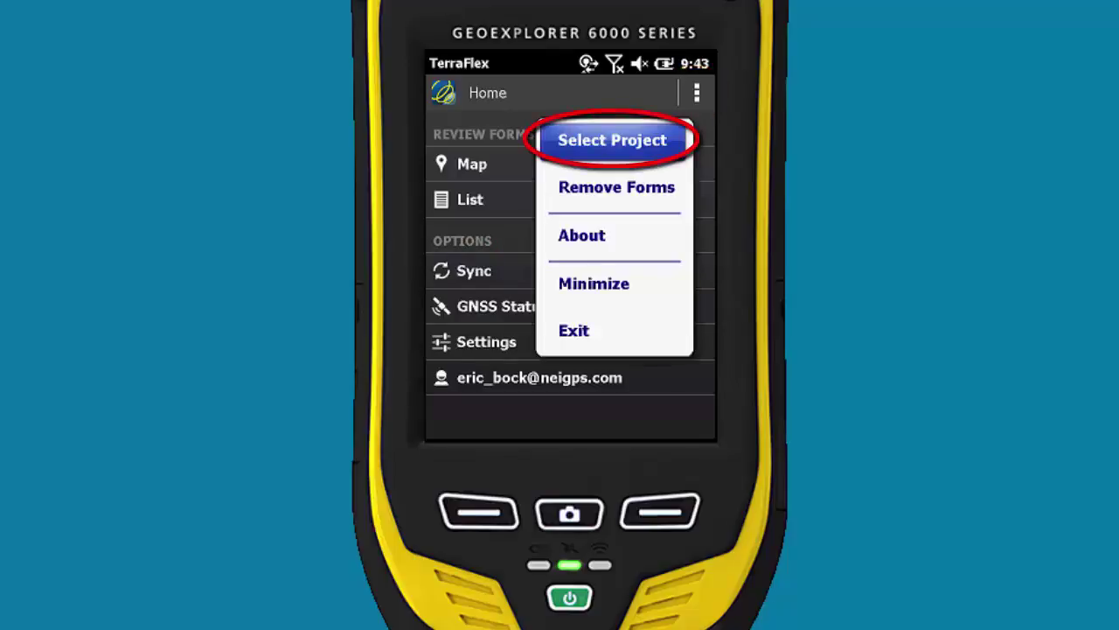
{"action": "left_click", "coordinate": [612, 140]}
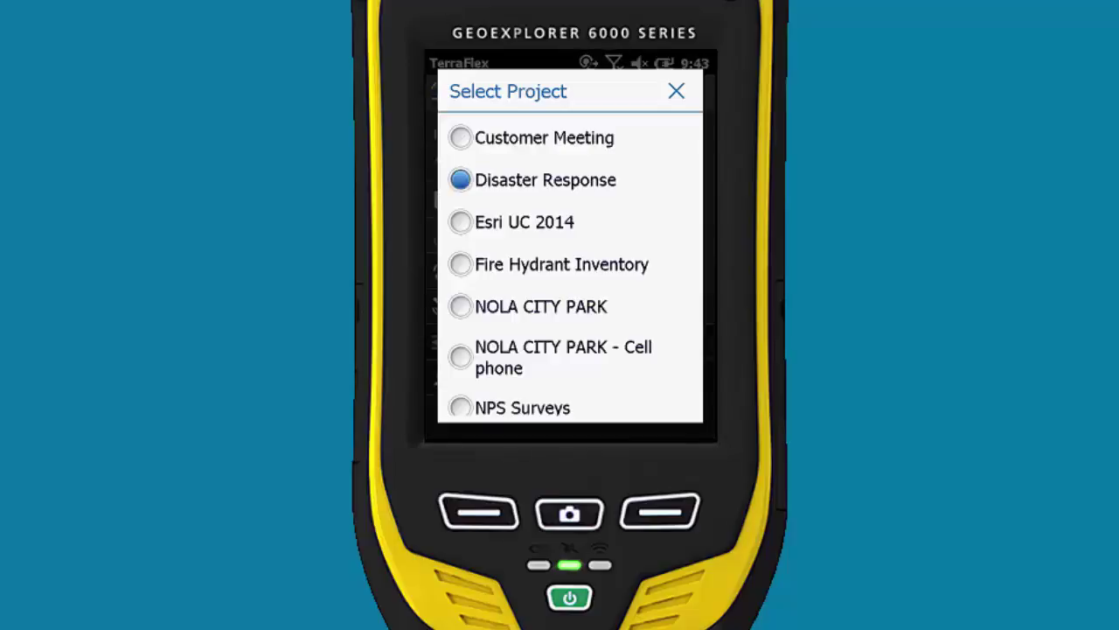
{"action": "scroll", "coordinate": [570, 268], "scroll_direction": "down", "scroll_amount": 3}
{"action": "scroll", "coordinate": [570, 268], "scroll_direction": "down", "scroll_amount": 2}
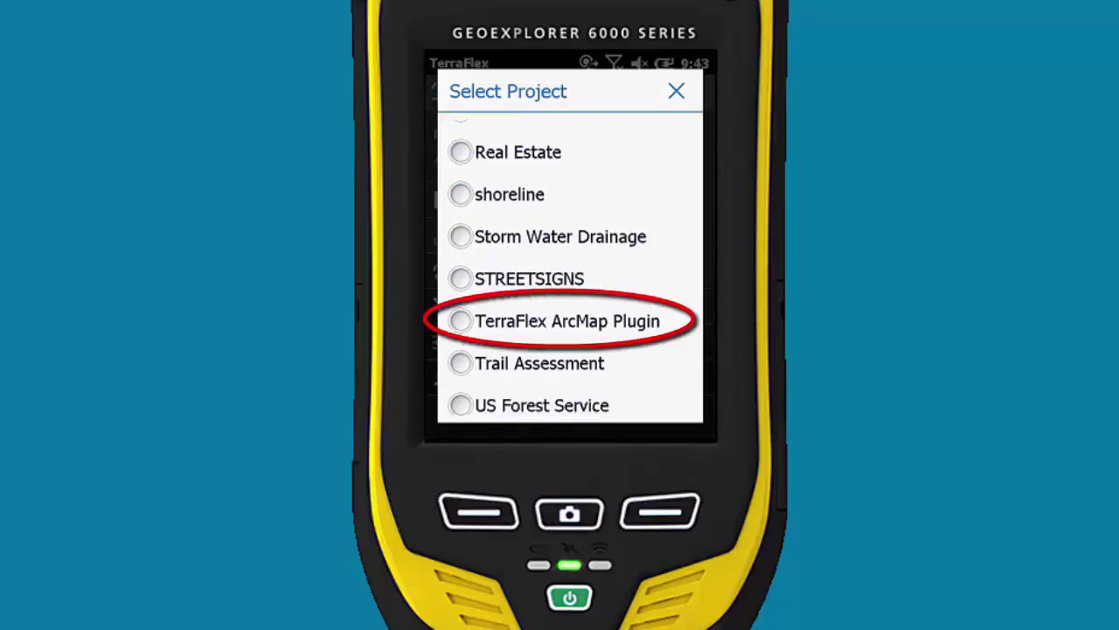
{"action": "left_click", "coordinate": [560, 321]}
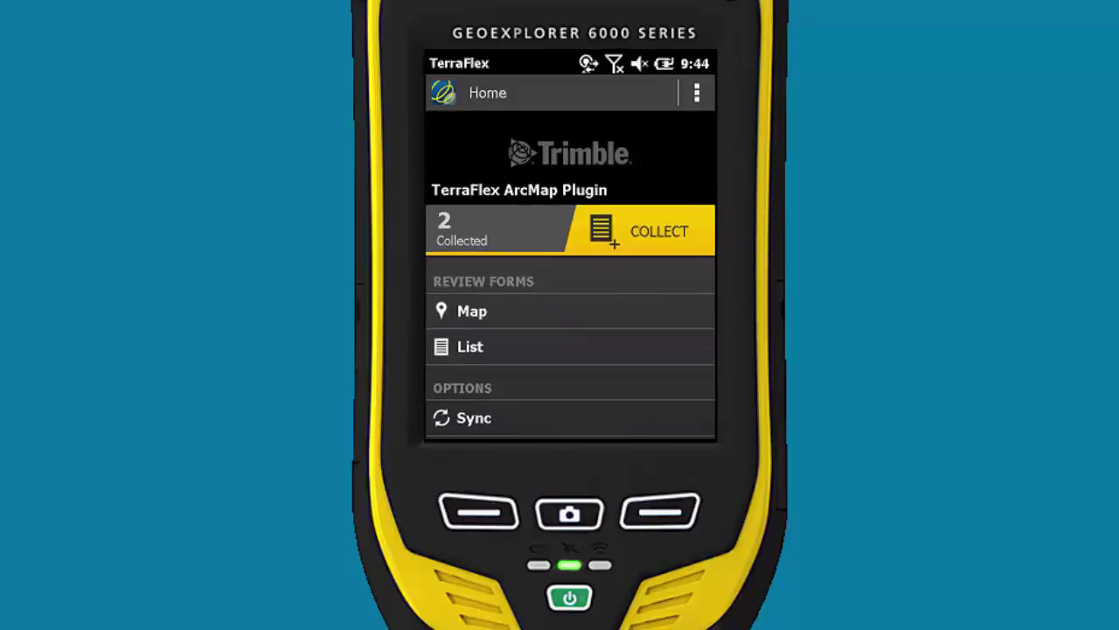
Start collecting a wHydrant form with Facility Identifier 123 and Install Date Saturday, August 19, 2006
{"action": "left_click", "coordinate": [642, 231]}
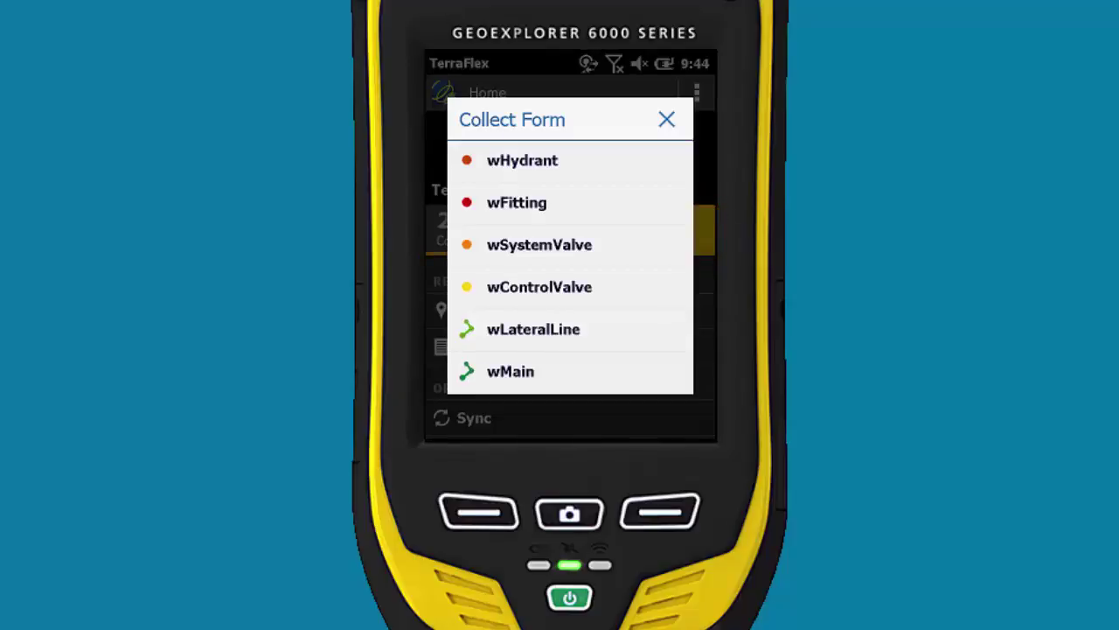
{"action": "left_click", "coordinate": [570, 161]}
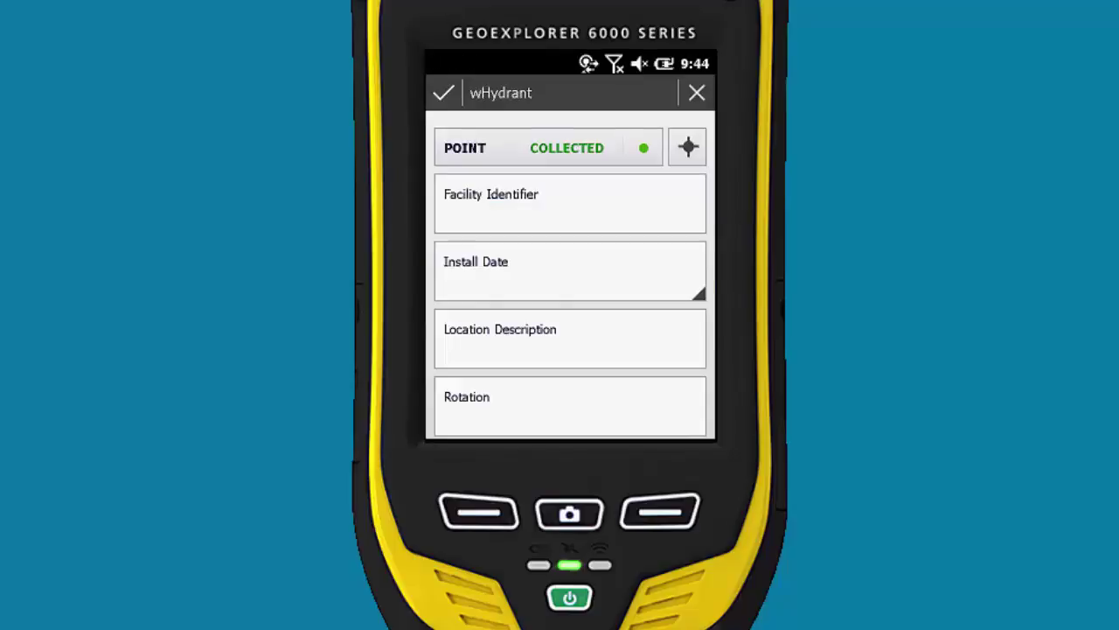
{"action": "left_click", "coordinate": [570, 204]}
{"action": "type", "text": "123"}
{"action": "left_click", "coordinate": [570, 240]}
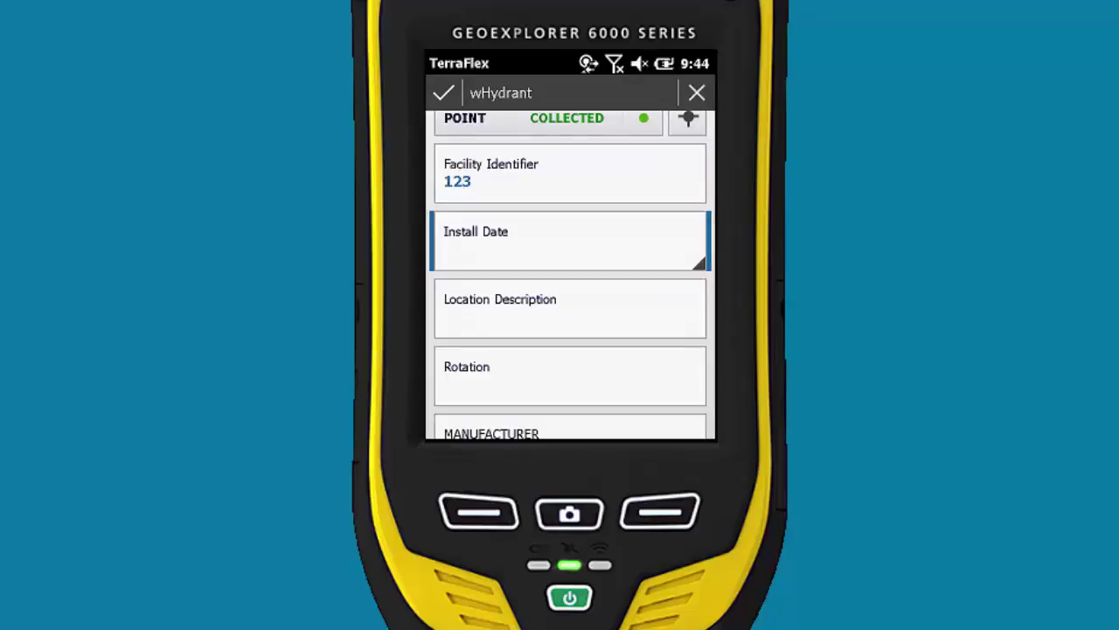
{"action": "left_click", "coordinate": [479, 363]}
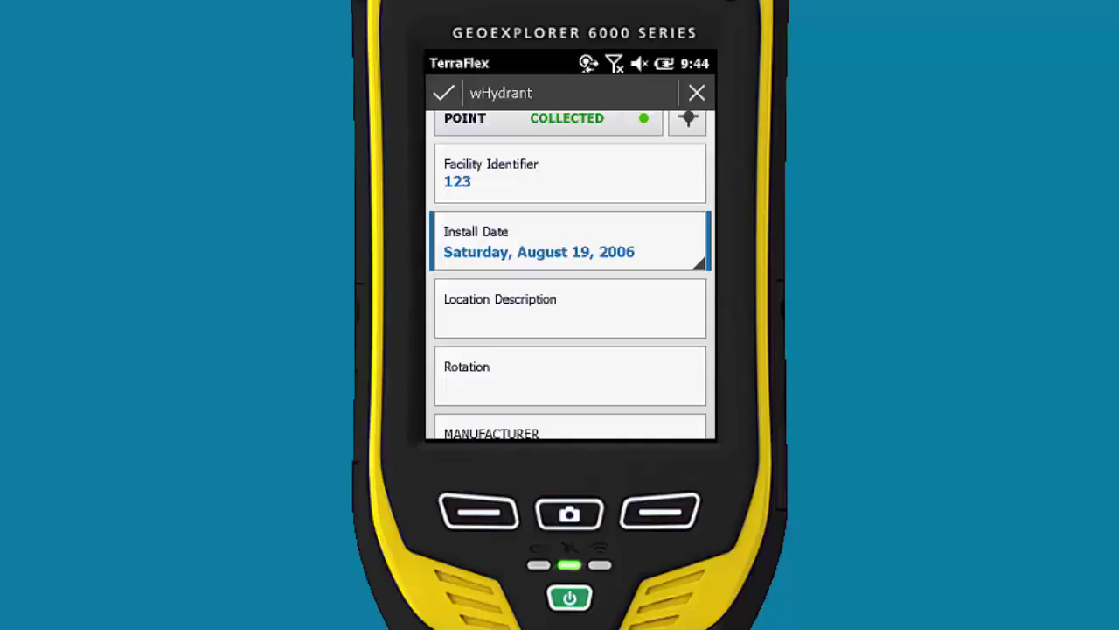
Enter hawk as the hydrant's Location Description and 4 as its Rotation
{"action": "left_click", "coordinate": [570, 308]}
{"action": "left_click", "coordinate": [464, 417]}
{"action": "type", "text": "hawk"}
{"action": "left_click", "coordinate": [570, 240]}
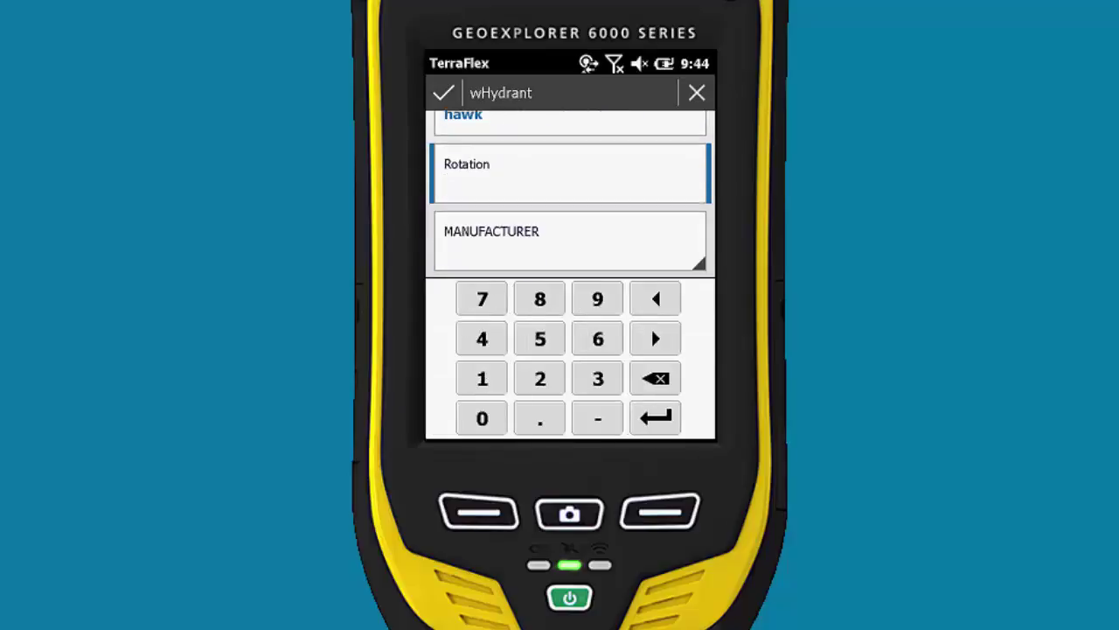
{"action": "type", "text": "4"}
{"action": "key", "text": "Return"}
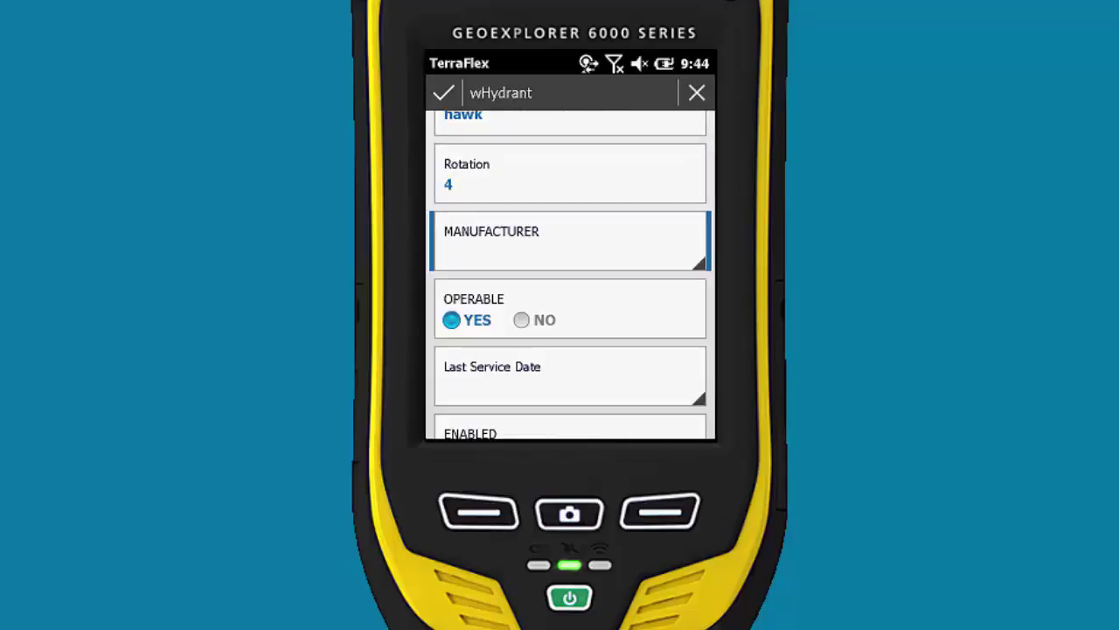
Set the hydrant's manufacturer to Mueller Company
{"action": "scroll", "coordinate": [570, 267], "scroll_direction": "down", "scroll_amount": 3}
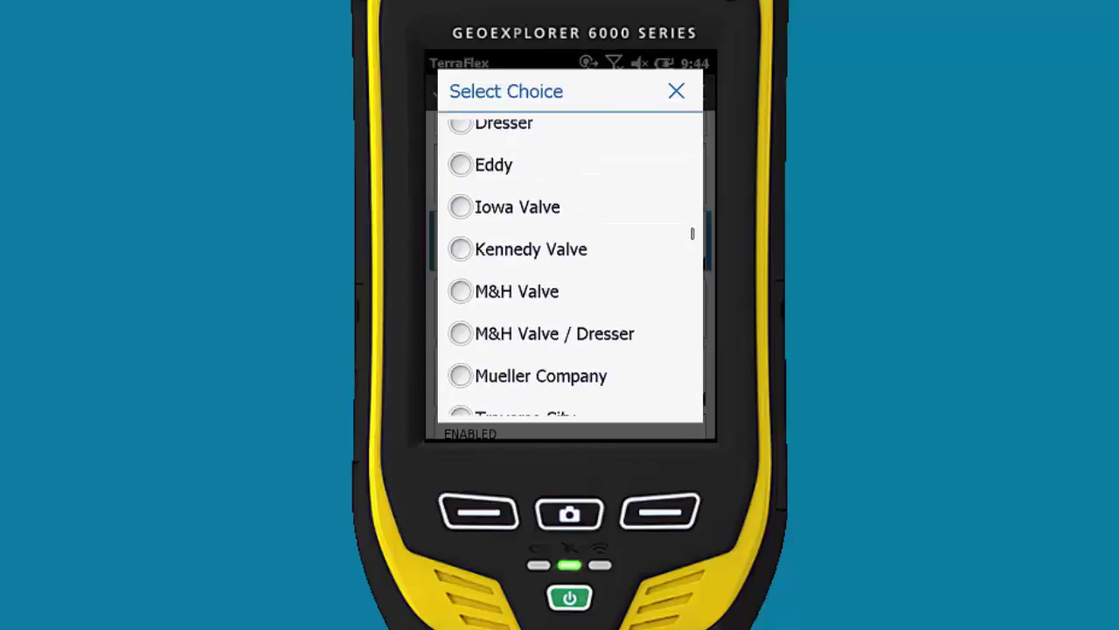
{"action": "left_click", "coordinate": [540, 375]}
{"action": "scroll", "coordinate": [570, 275], "scroll_direction": "down", "scroll_amount": 5}
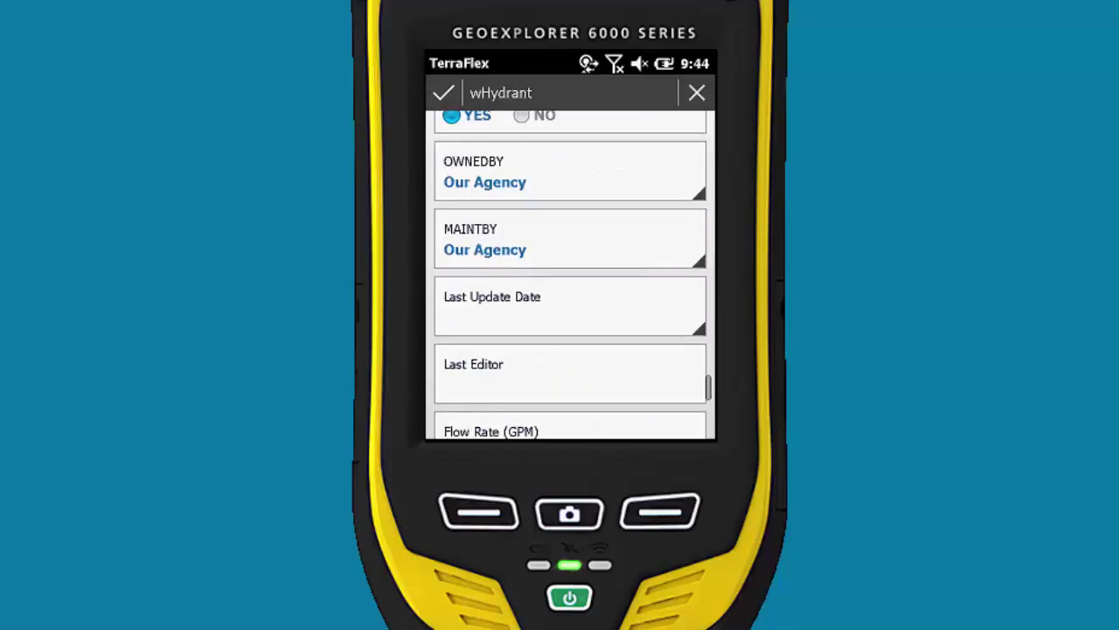
Enter 50 as the hydrant's Flow Rate (GPM)
{"action": "scroll", "coordinate": [570, 271], "scroll_direction": "down", "scroll_amount": 3}
{"action": "scroll", "coordinate": [570, 271], "scroll_direction": "up", "scroll_amount": 1}
{"action": "left_click", "coordinate": [571, 350]}
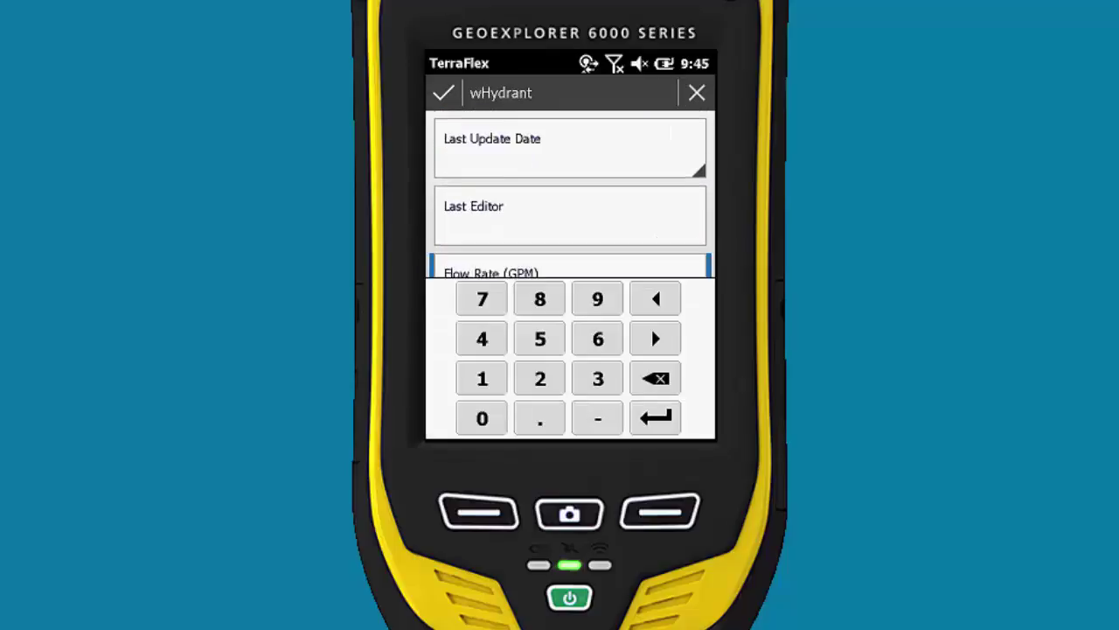
{"action": "left_click", "coordinate": [539, 338]}
{"action": "left_click", "coordinate": [481, 418]}
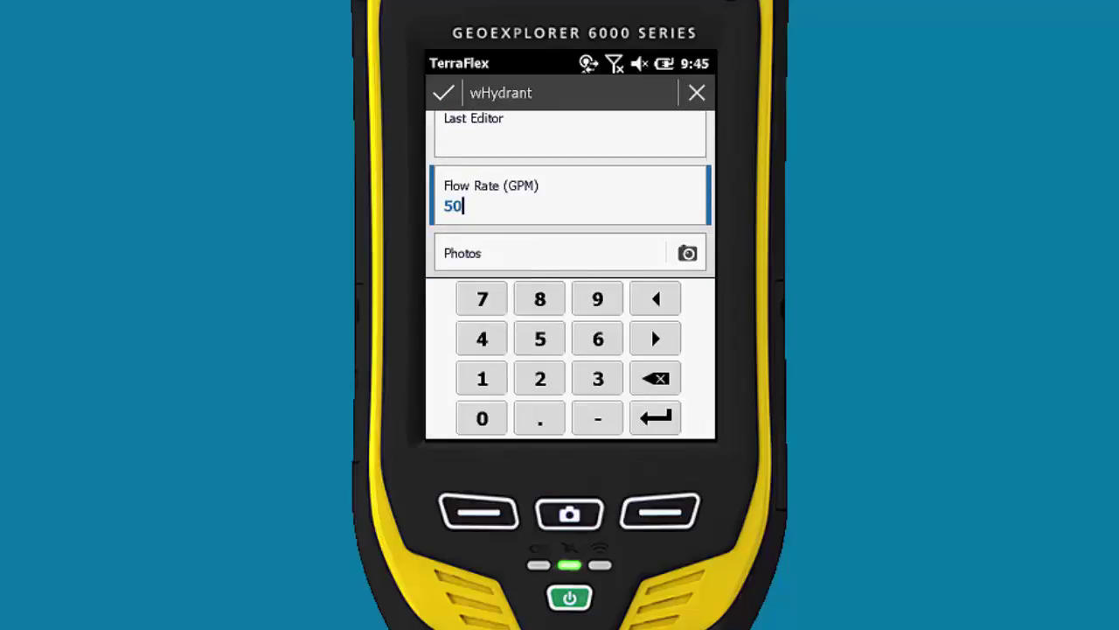
{"action": "key", "text": "Return"}
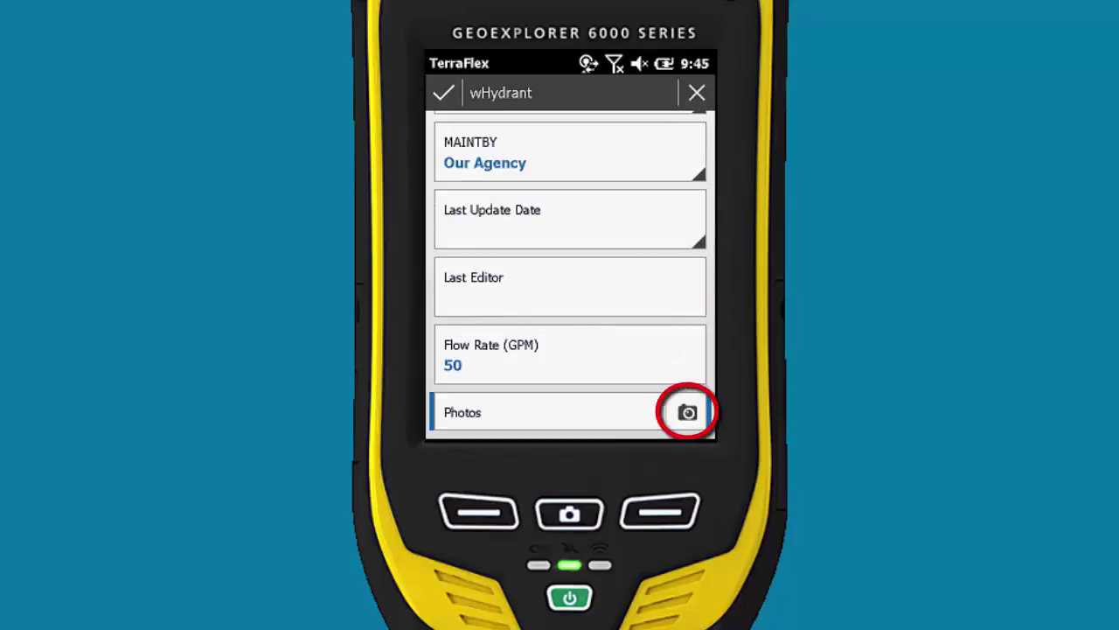
Take a photo of the hydrant with the handheld's camera and attach it to the wHydrant form
{"action": "left_click", "coordinate": [687, 412]}
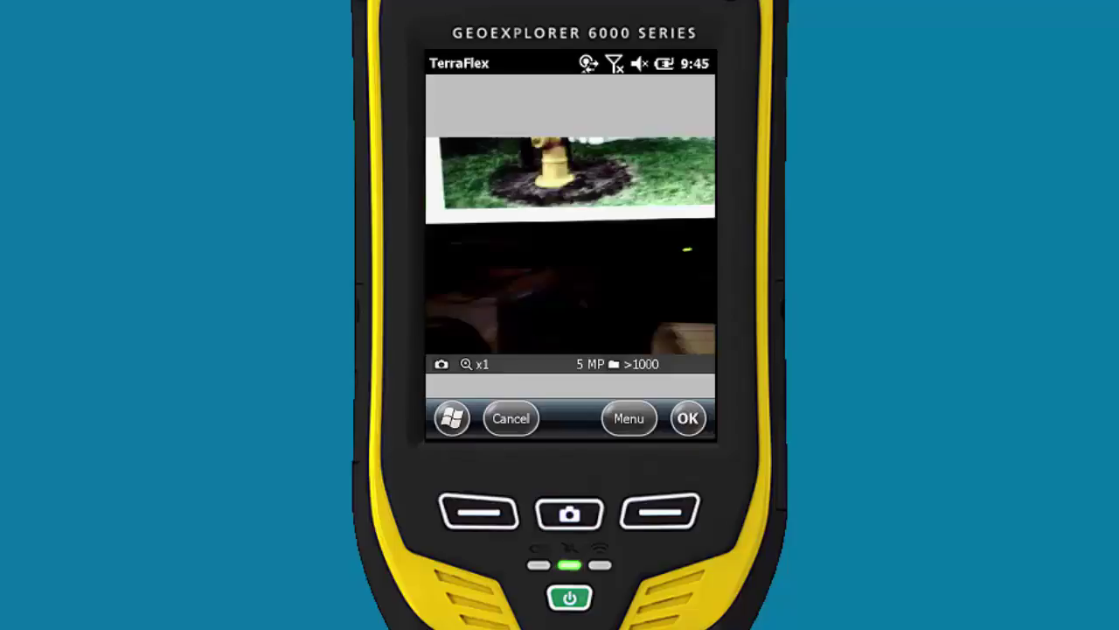
{"action": "left_click", "coordinate": [569, 514]}
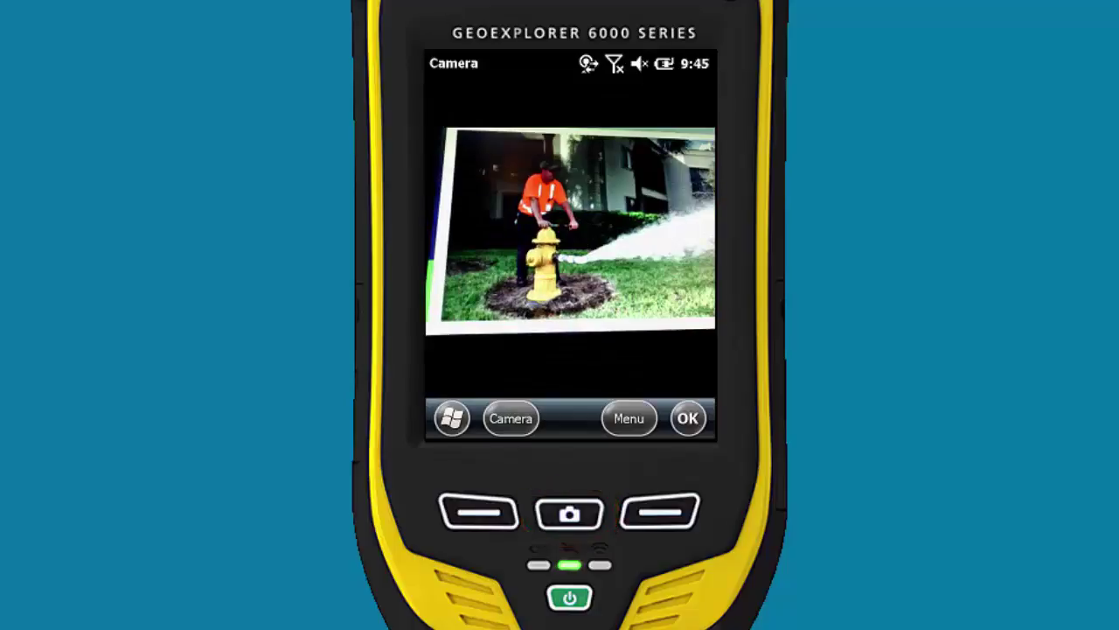
{"action": "left_click", "coordinate": [688, 418]}
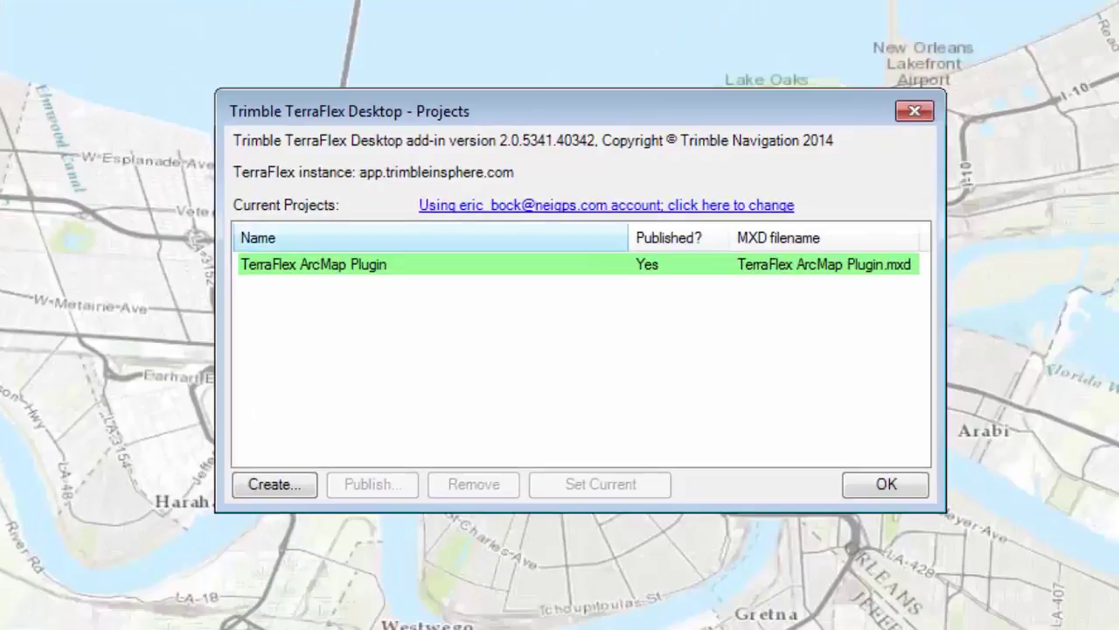
In ArcMap, use the TerraFlex ArcMap Plugin project and download all of its non-exported forms with TerraFlex Desktop
{"action": "left_click", "coordinate": [314, 264]}
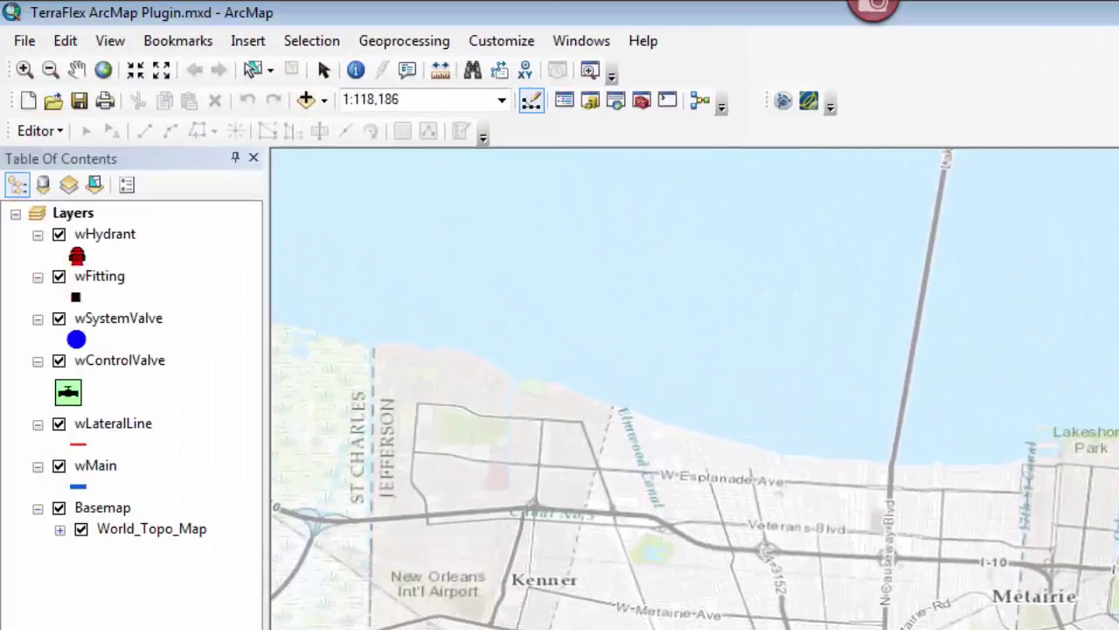
{"action": "left_click", "coordinate": [809, 101]}
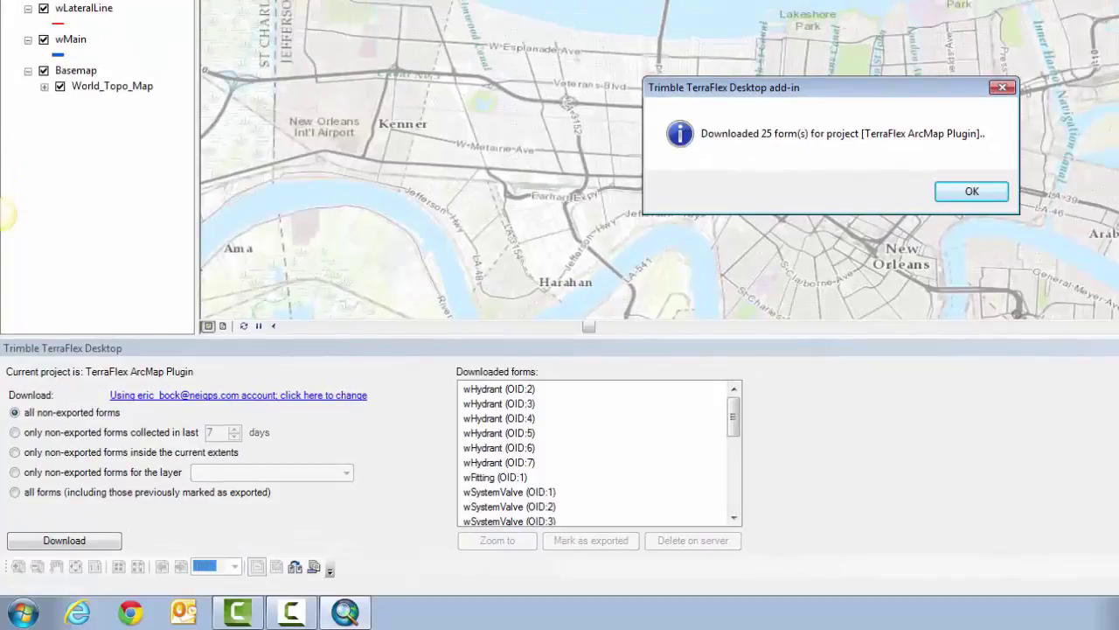
{"action": "key", "text": "Return"}
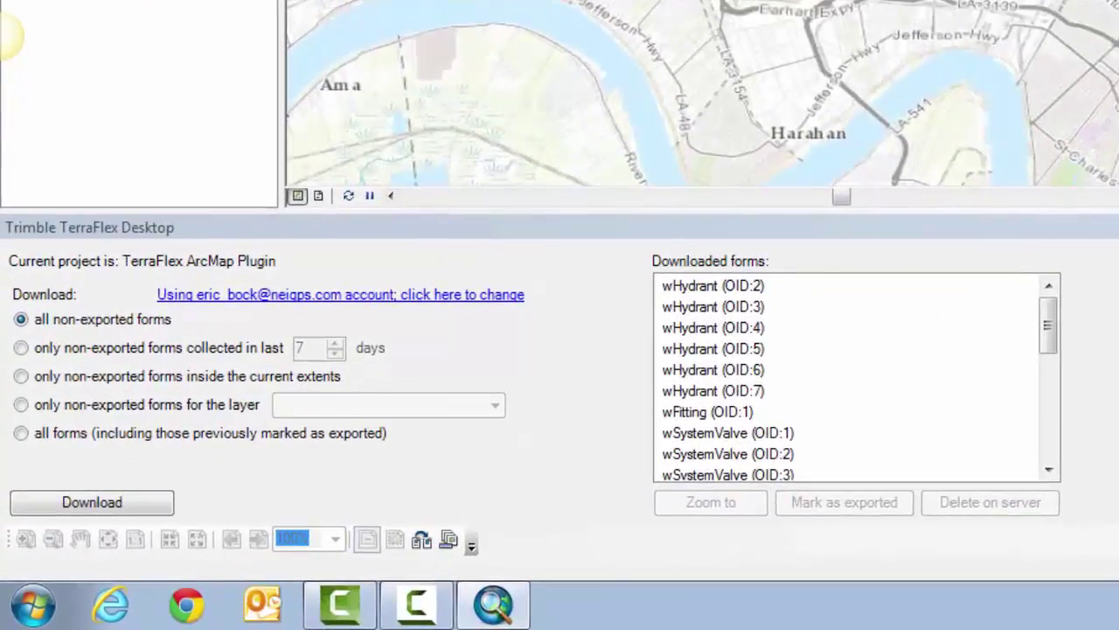
Zoom to the downloaded form wHydrant (OID:2) and identify that hydrant on the map
{"action": "left_click", "coordinate": [713, 285]}
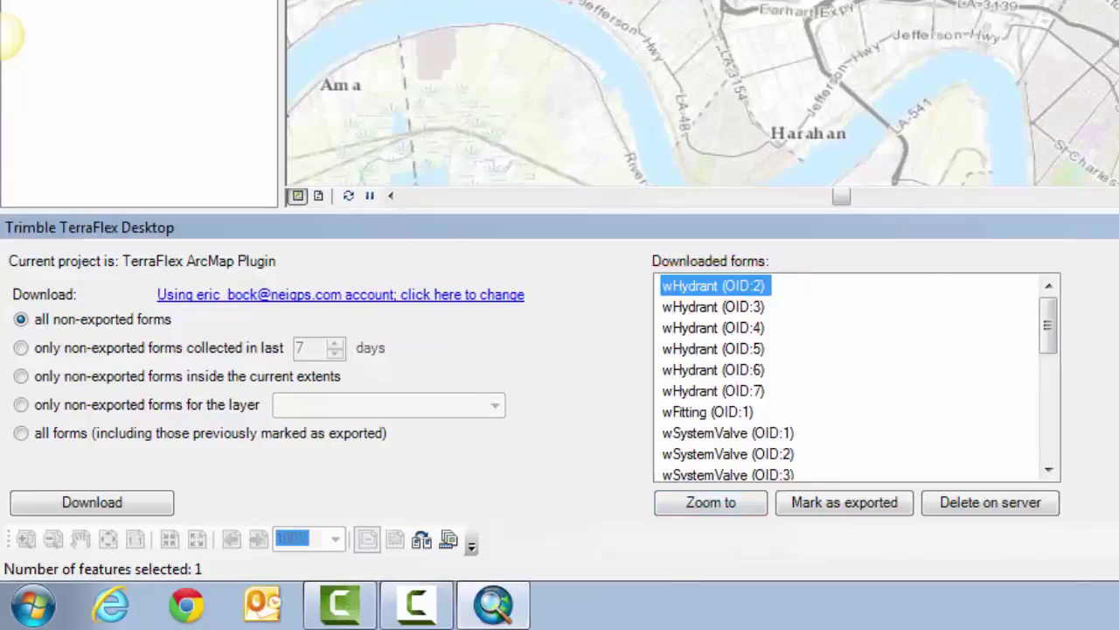
{"action": "left_click", "coordinate": [711, 503]}
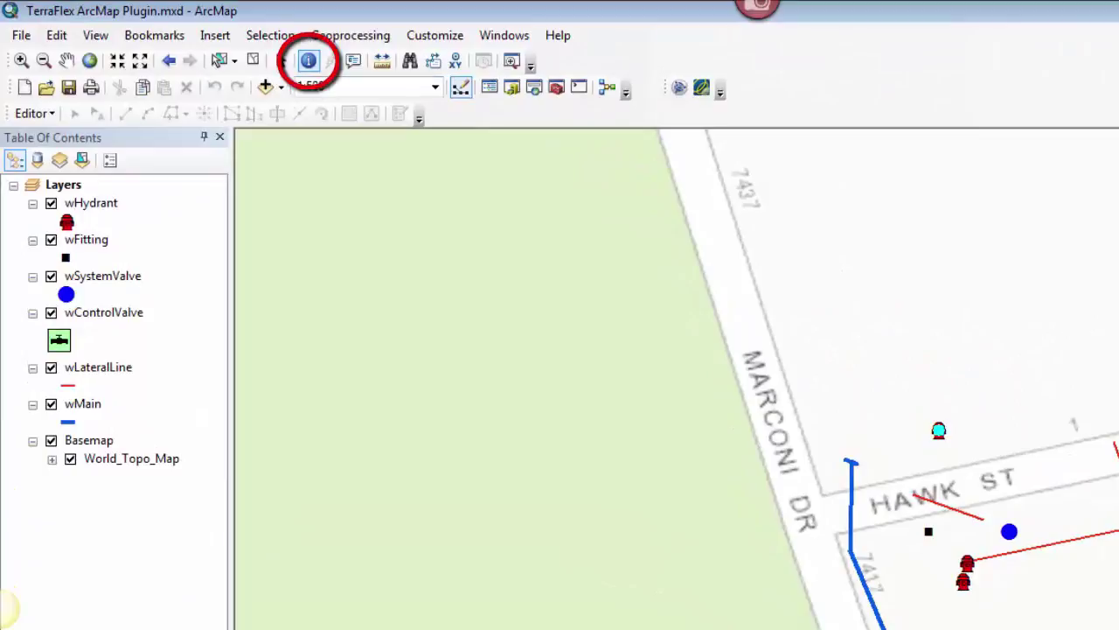
{"action": "left_click", "coordinate": [939, 430]}
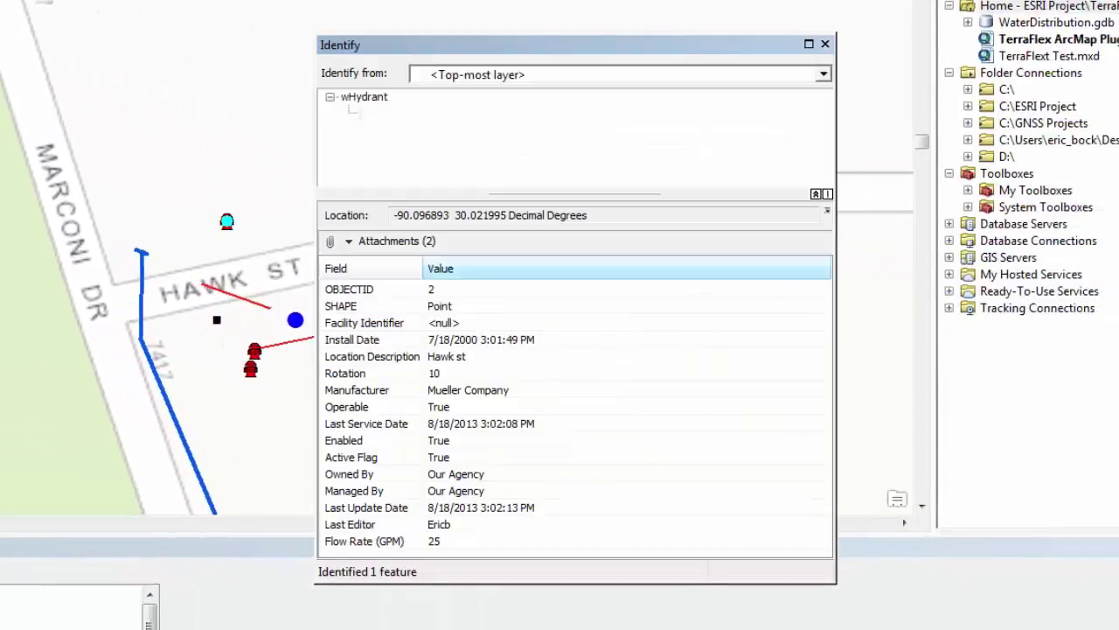
Examine the identified hydrant's Manufacturer, Operable and Last Service Date fields and its attachments
{"action": "left_click", "coordinate": [467, 390]}
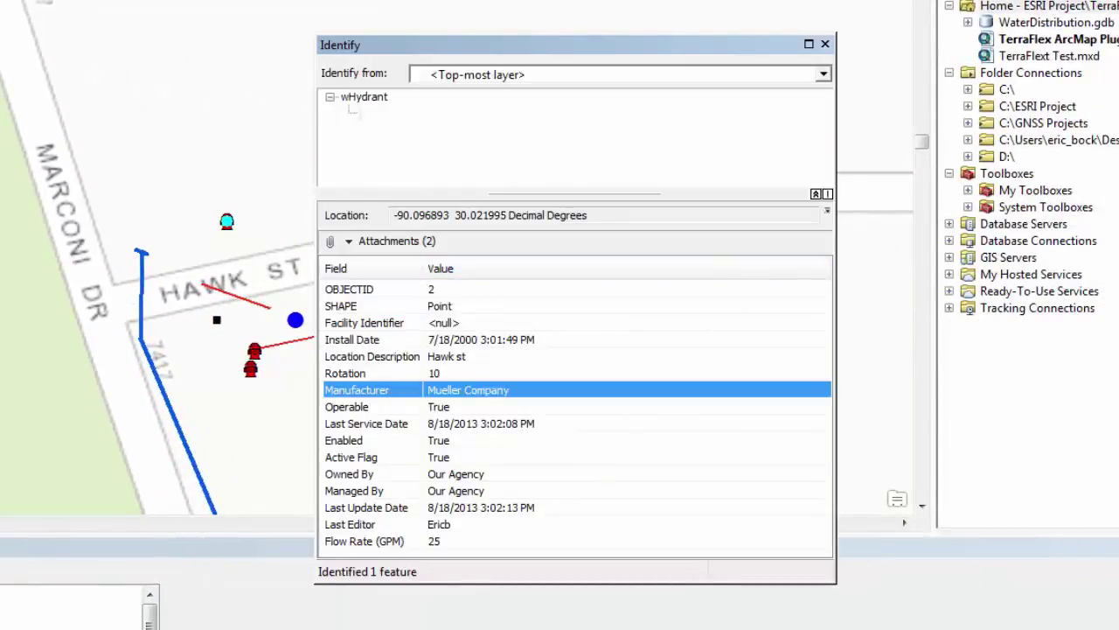
{"action": "left_click", "coordinate": [468, 407]}
{"action": "left_click", "coordinate": [468, 423]}
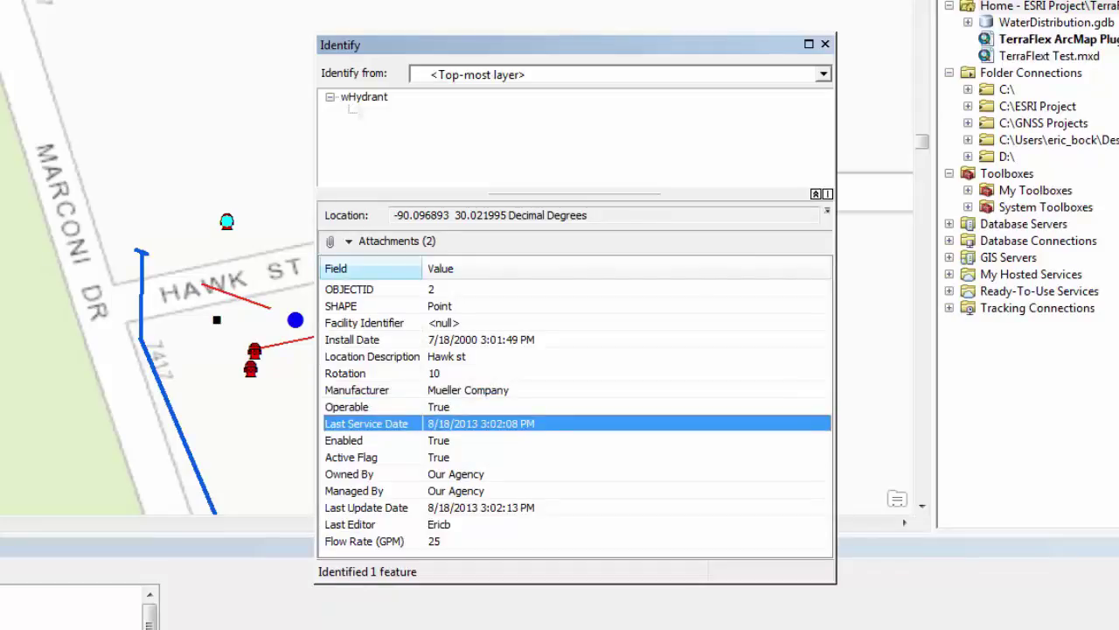
{"action": "left_click", "coordinate": [349, 241]}
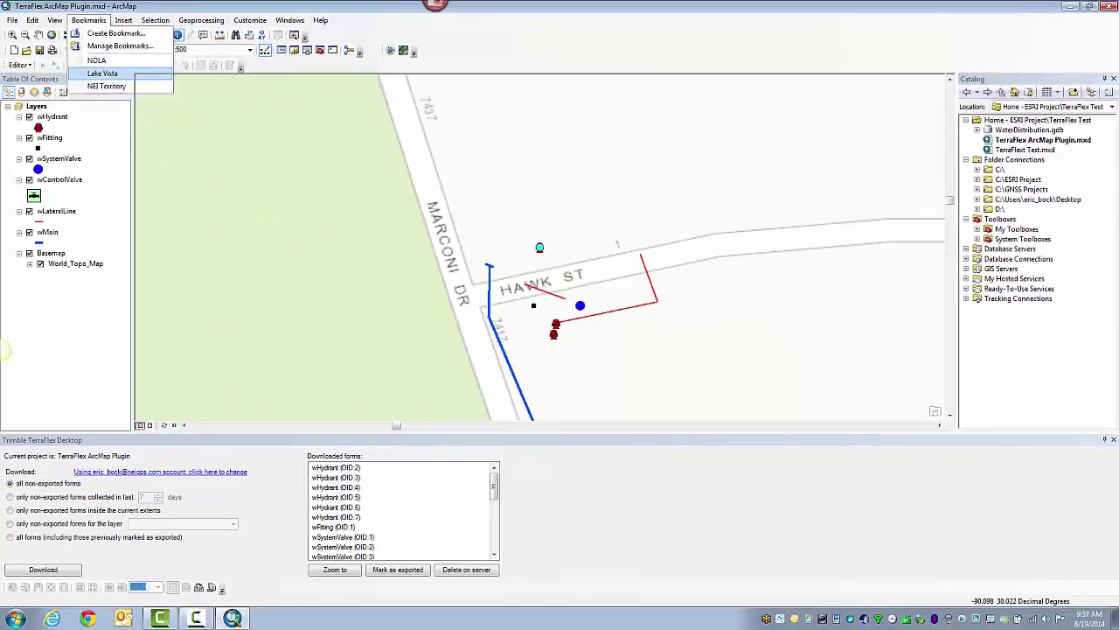
Show the map area saved in the Lake Vista bookmark
{"action": "left_click", "coordinate": [102, 73]}
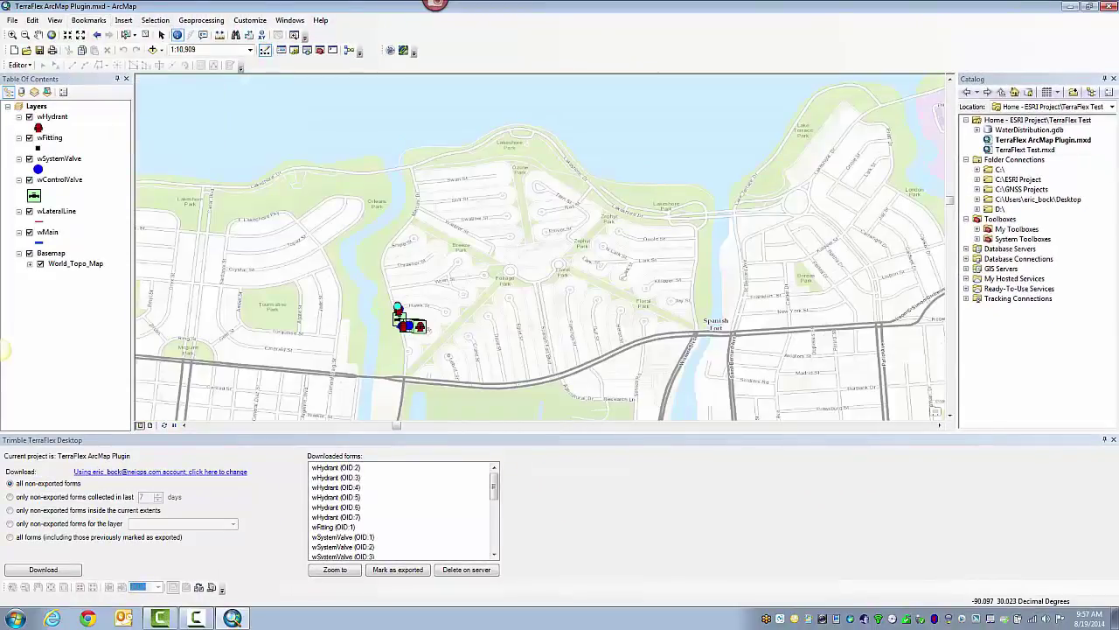